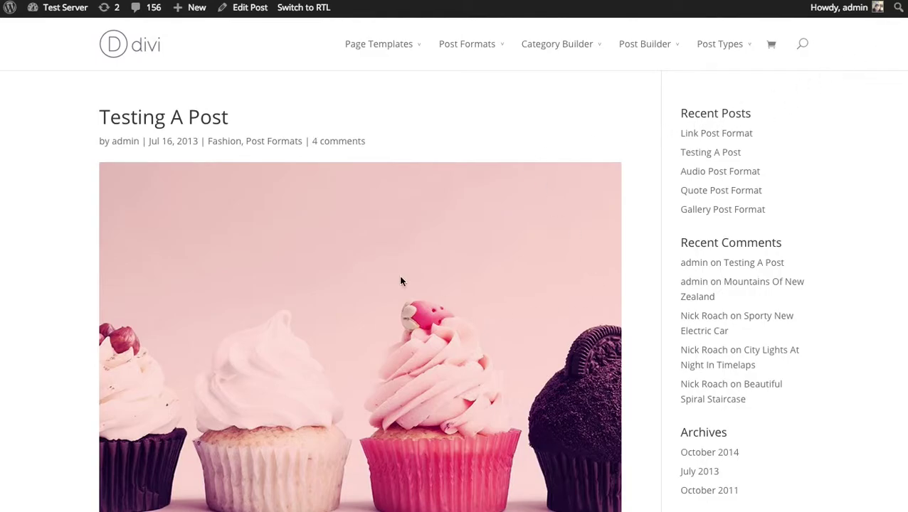
Preview the existing social sharing fly-in at the end of the Testing A Post page
{"action": "scroll", "coordinate": [662, 193], "scroll_direction": "down", "scroll_amount": 15}
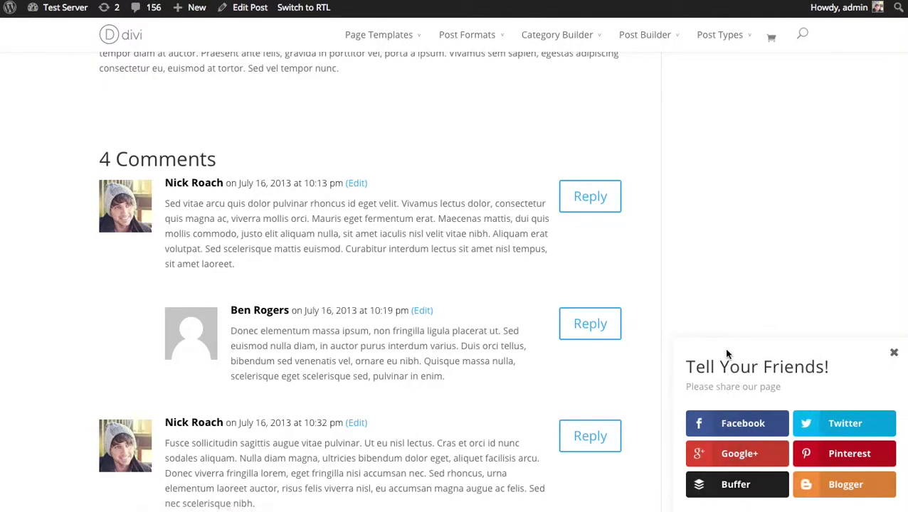
{"action": "scroll", "coordinate": [740, 283], "scroll_direction": "up", "scroll_amount": 15}
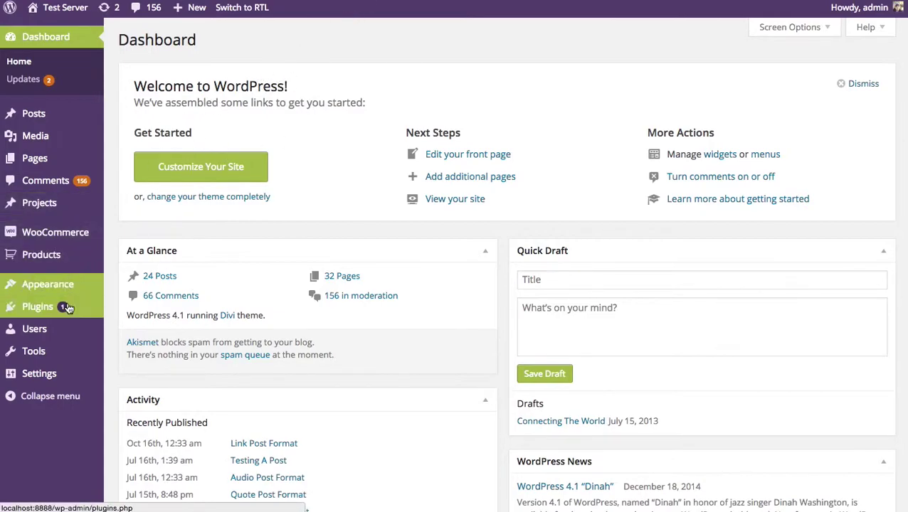
Open the Monarch settings in the WordPress dashboard and enable the Fly In sharing location
{"action": "mouse_move", "coordinate": [65, 346]}
{"action": "left_click", "coordinate": [149, 403]}
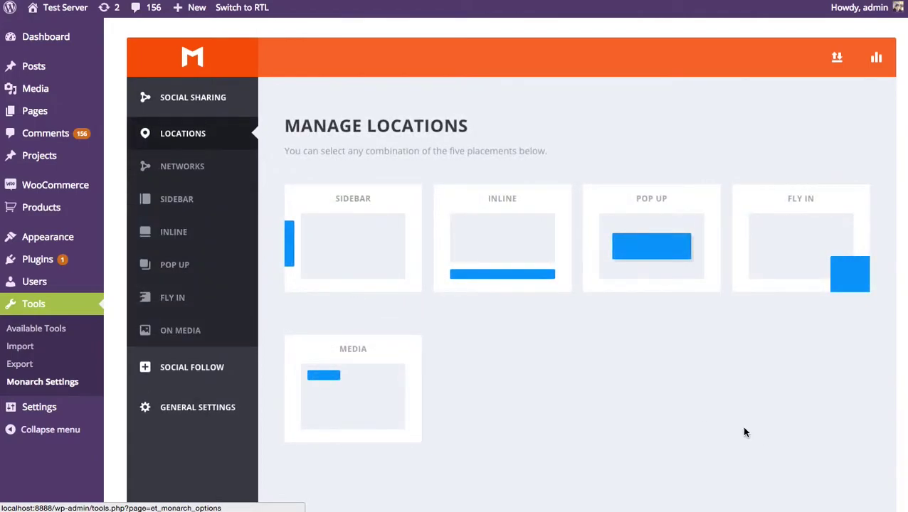
{"action": "left_click", "coordinate": [798, 234]}
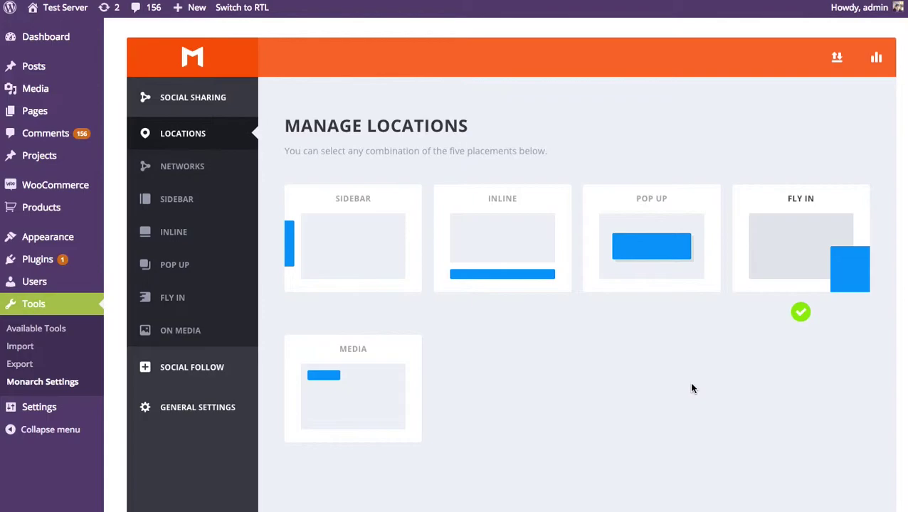
Open the Fly In configuration and examine its icon style, shape, text, display, trigger, color and post type settings
{"action": "left_click", "coordinate": [189, 302]}
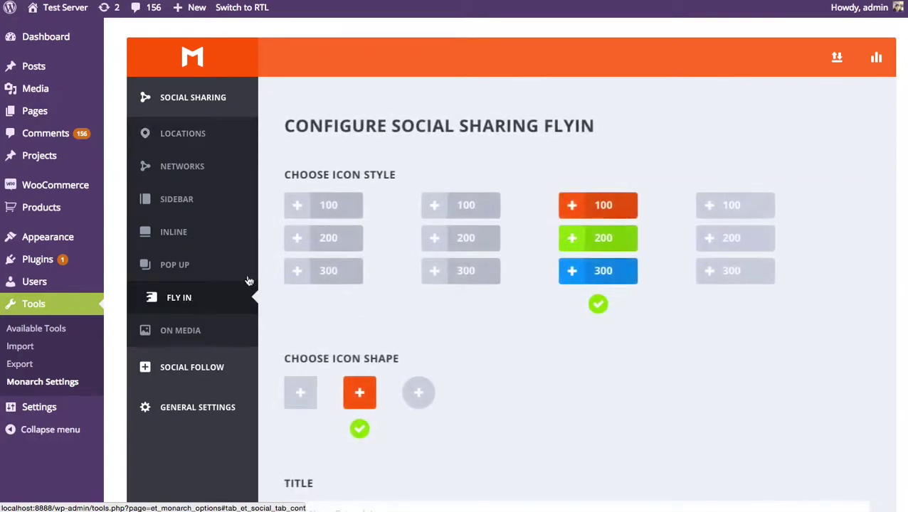
{"action": "scroll", "coordinate": [510, 271], "scroll_direction": "down", "scroll_amount": 10}
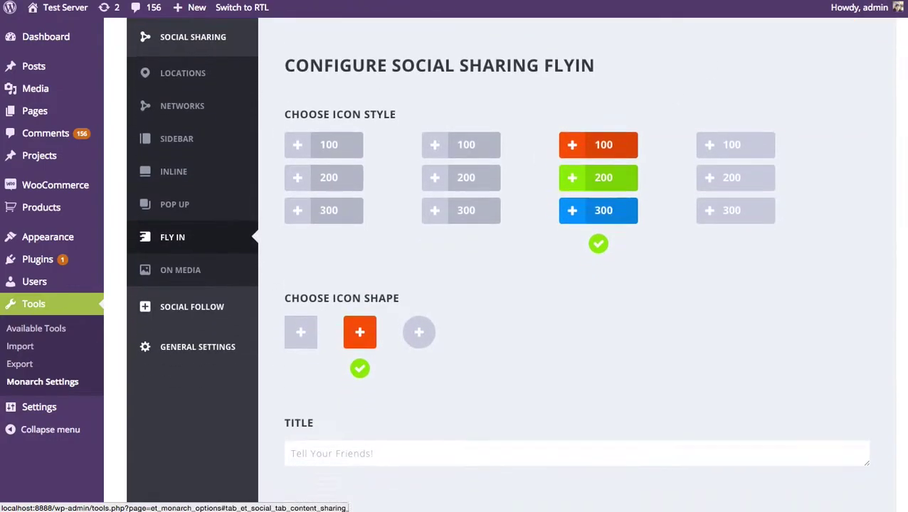
{"action": "scroll", "coordinate": [886, 366], "scroll_direction": "down", "scroll_amount": 5}
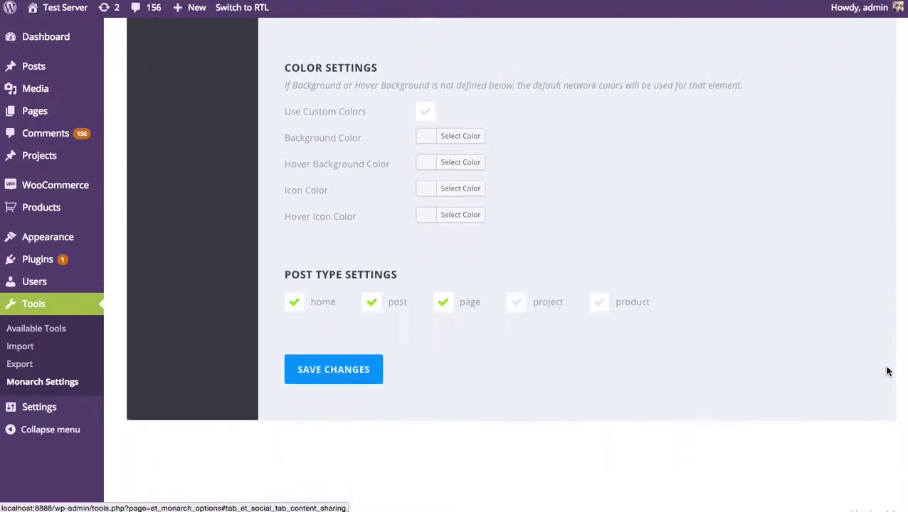
{"action": "scroll", "coordinate": [886, 367], "scroll_direction": "up", "scroll_amount": 10}
{"action": "scroll", "coordinate": [889, 25], "scroll_direction": "down", "scroll_amount": 1}
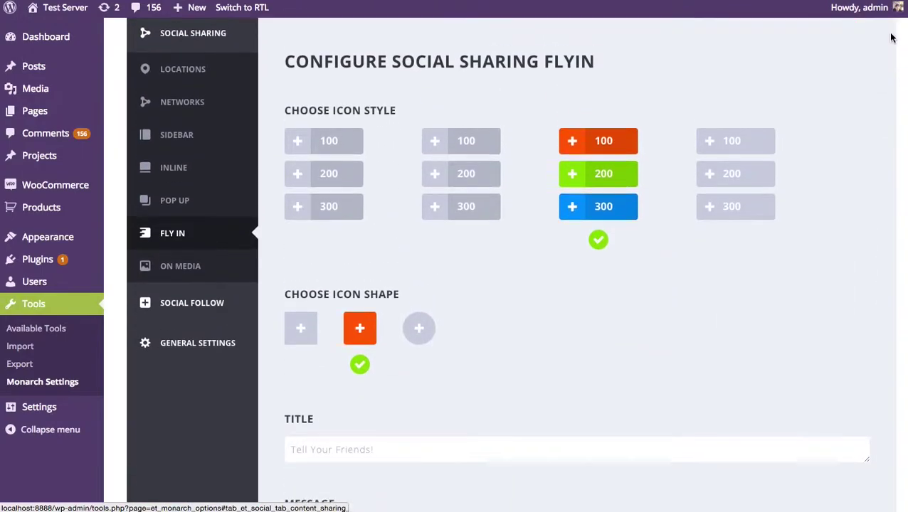
{"action": "scroll", "coordinate": [891, 38], "scroll_direction": "down", "scroll_amount": 5}
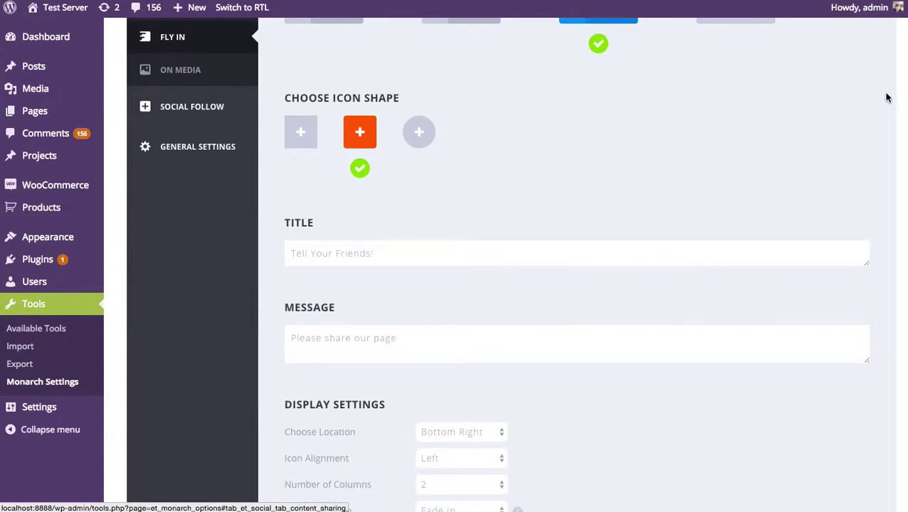
{"action": "scroll", "coordinate": [887, 98], "scroll_direction": "down", "scroll_amount": 7}
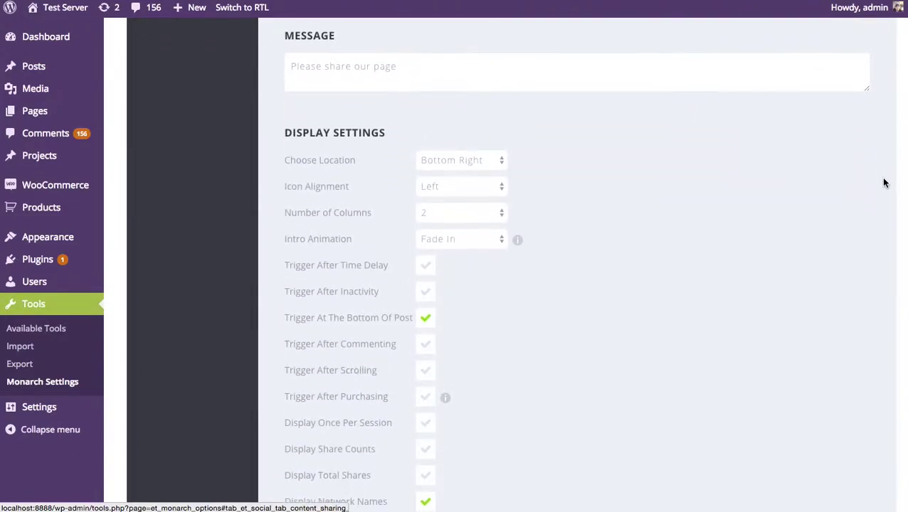
{"action": "scroll", "coordinate": [885, 185], "scroll_direction": "down", "scroll_amount": 1}
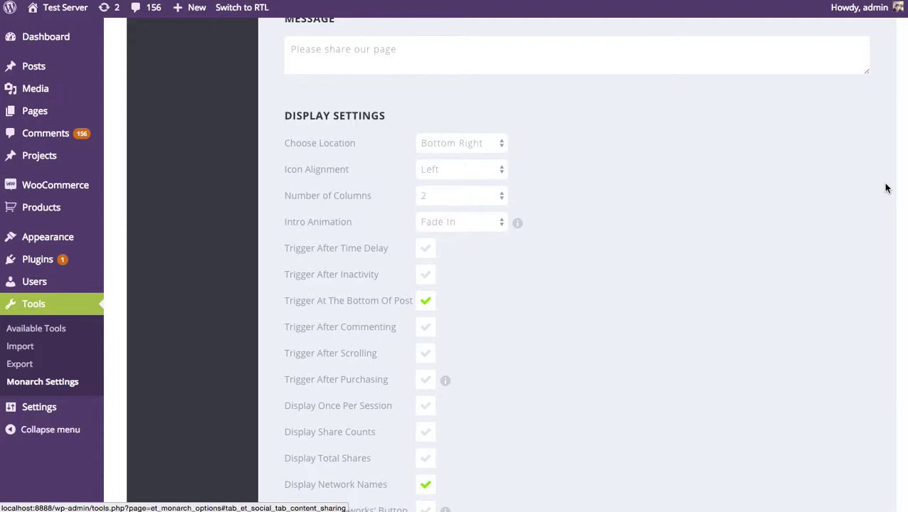
{"action": "scroll", "coordinate": [887, 188], "scroll_direction": "down", "scroll_amount": 3}
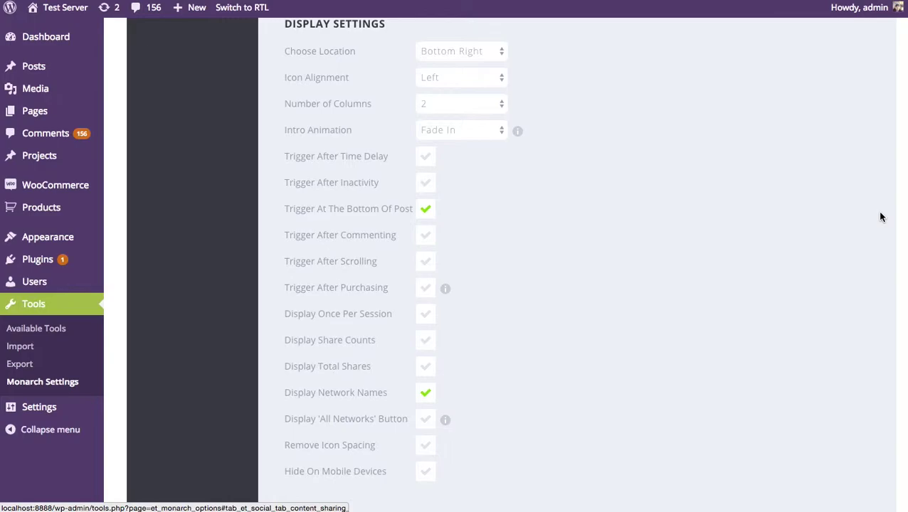
{"action": "scroll", "coordinate": [858, 218], "scroll_direction": "down", "scroll_amount": 5}
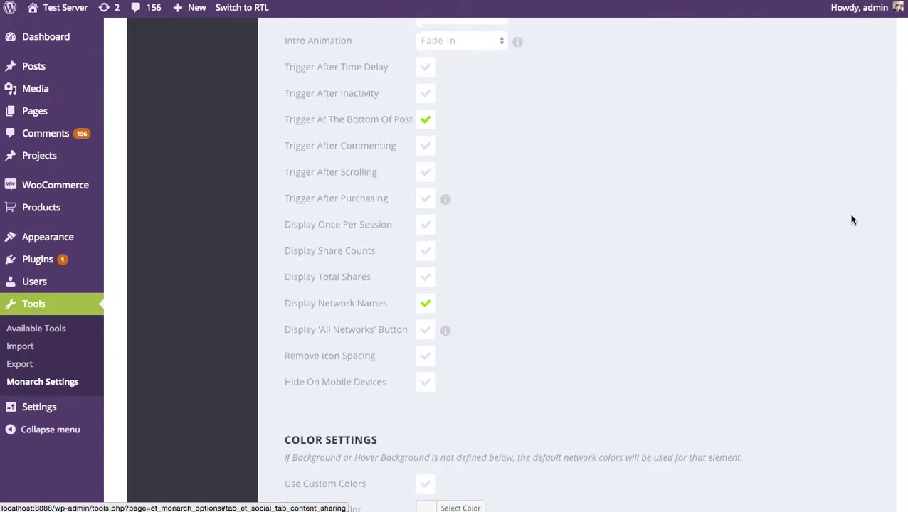
{"action": "scroll", "coordinate": [850, 219], "scroll_direction": "down", "scroll_amount": 2}
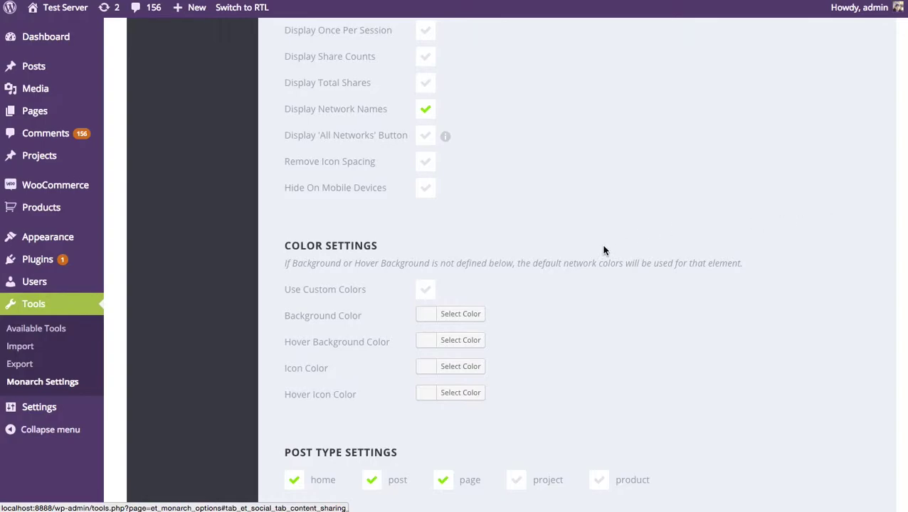
{"action": "scroll", "coordinate": [607, 252], "scroll_direction": "down", "scroll_amount": 3}
{"action": "scroll", "coordinate": [616, 244], "scroll_direction": "down", "scroll_amount": 1}
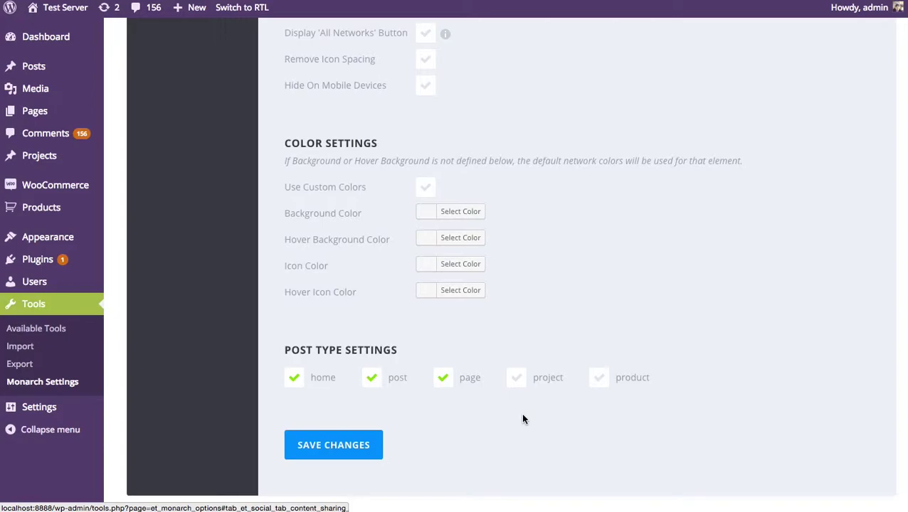
{"action": "scroll", "coordinate": [604, 304], "scroll_direction": "up", "scroll_amount": 15}
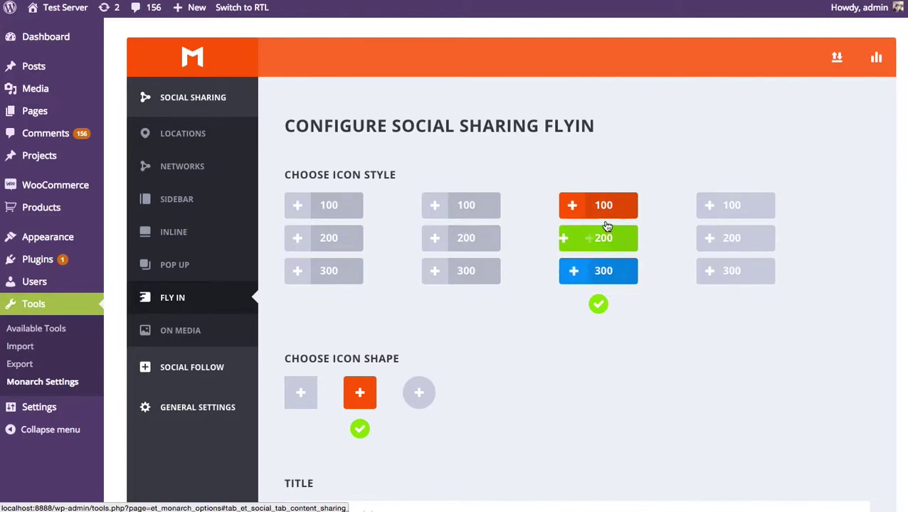
Set the fly-in's icon shape to the circle
{"action": "scroll", "coordinate": [648, 187], "scroll_direction": "down", "scroll_amount": 2}
{"action": "scroll", "coordinate": [649, 187], "scroll_direction": "down", "scroll_amount": 2}
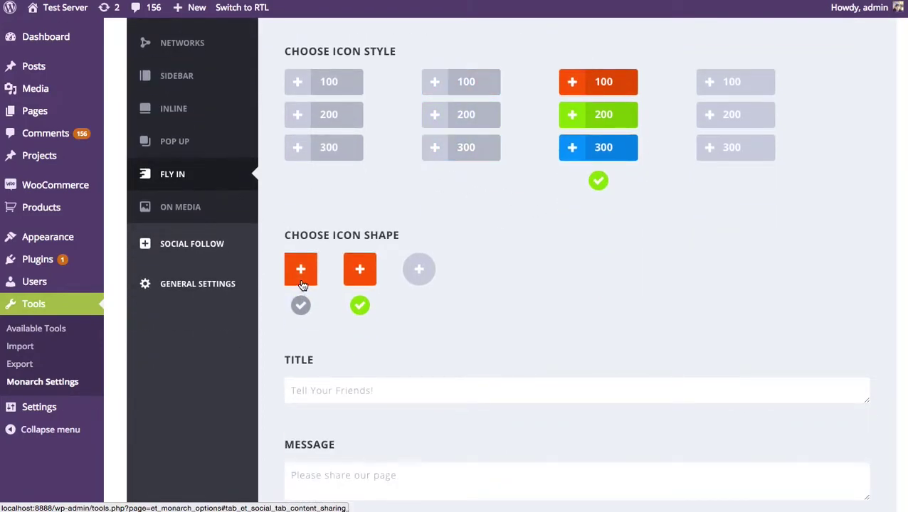
{"action": "left_click", "coordinate": [420, 276]}
Replace the fly-in's title with "Please Share Our Post!"
{"action": "scroll", "coordinate": [573, 254], "scroll_direction": "down", "scroll_amount": 3}
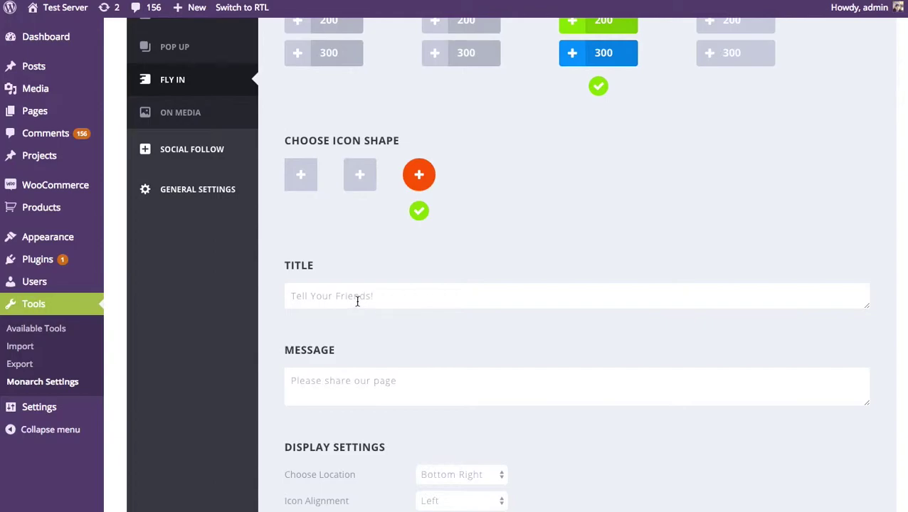
{"action": "triple_click", "coordinate": [357, 301]}
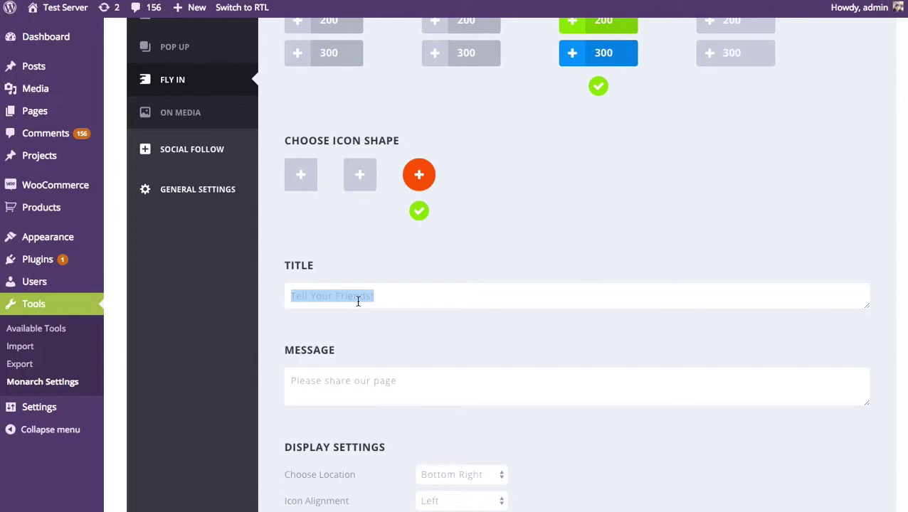
{"action": "type", "text": "Please Shae O"}
{"action": "key", "text": "BackSpace"}
{"action": "key", "text": "BackSpace"}
{"action": "key", "text": "BackSpace"}
{"action": "type", "text": "re Our Post!"}
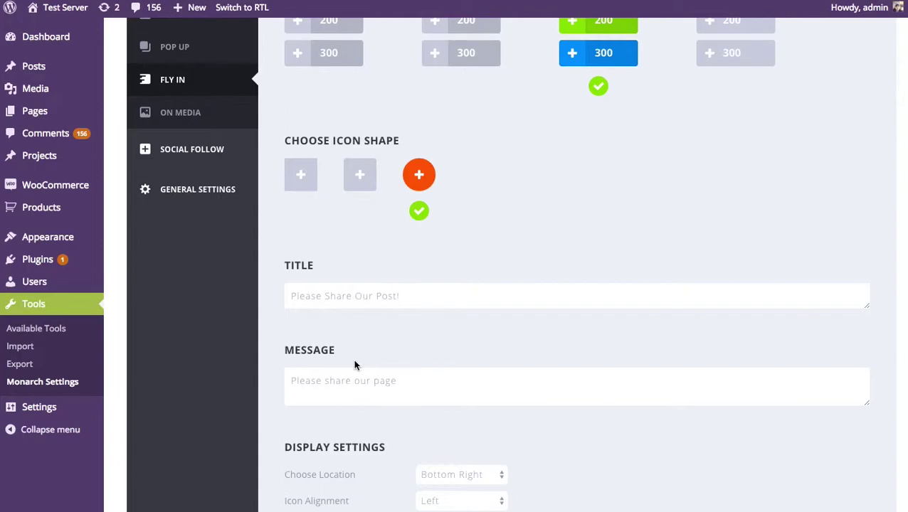
Clear the fly-in's message text and save the changes
{"action": "double_click", "coordinate": [348, 392]}
{"action": "triple_click", "coordinate": [348, 392]}
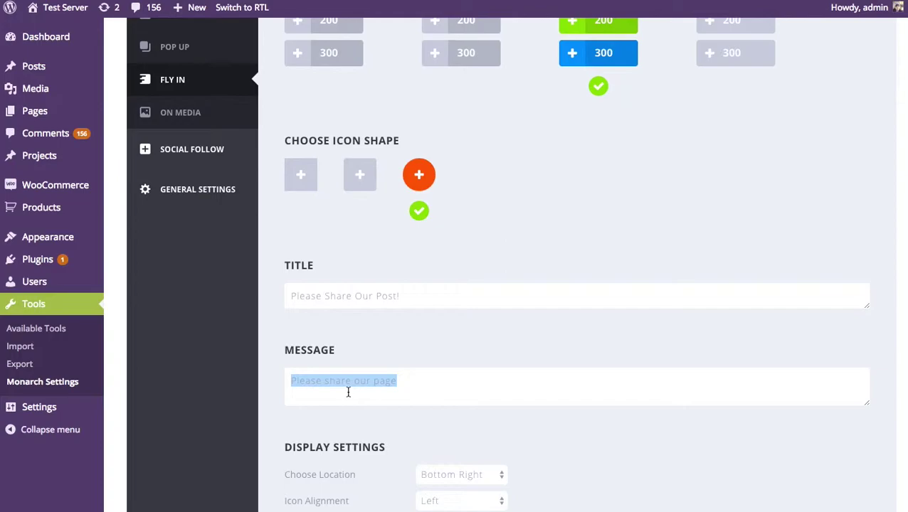
{"action": "key", "text": "BackSpace"}
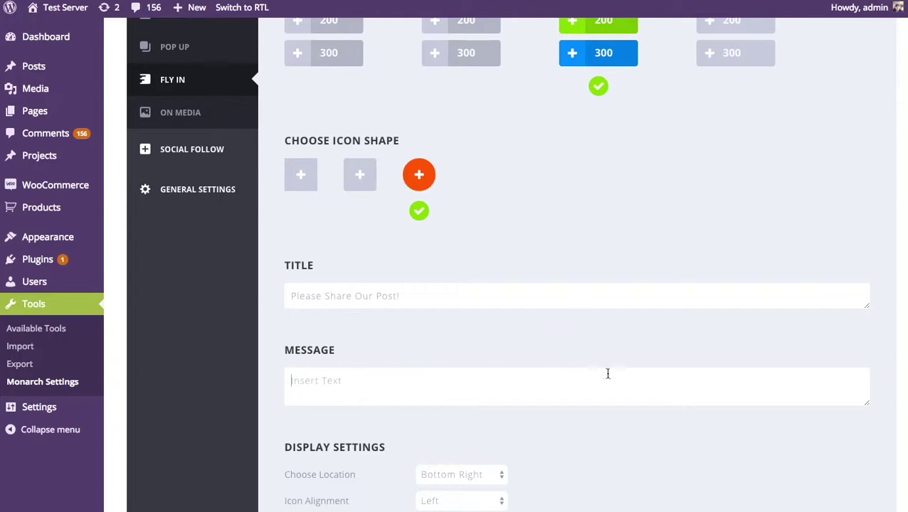
{"action": "scroll", "coordinate": [698, 427], "scroll_direction": "down", "scroll_amount": 15}
{"action": "left_click", "coordinate": [356, 349]}
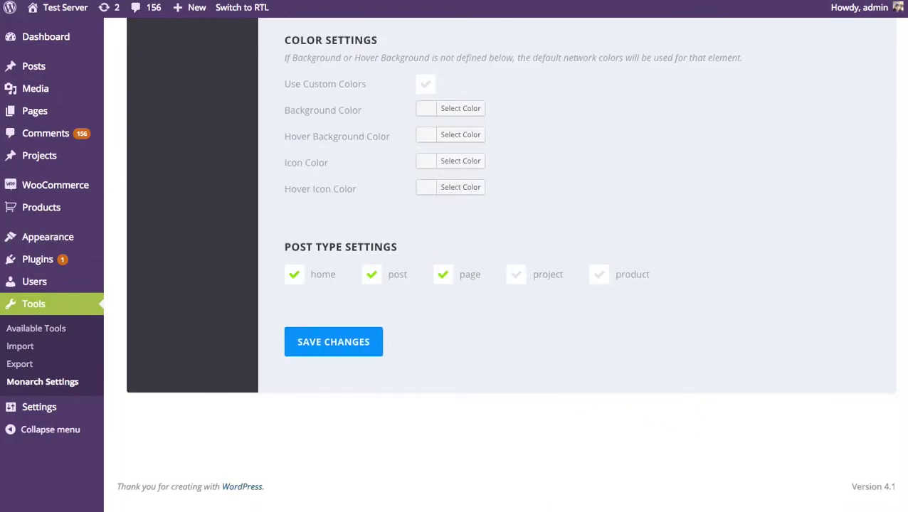
Reload the Testing A Post page and check the updated fly-in at the end of the post
{"action": "key", "text": "ctrl+Tab"}
{"action": "key", "text": "super+r"}
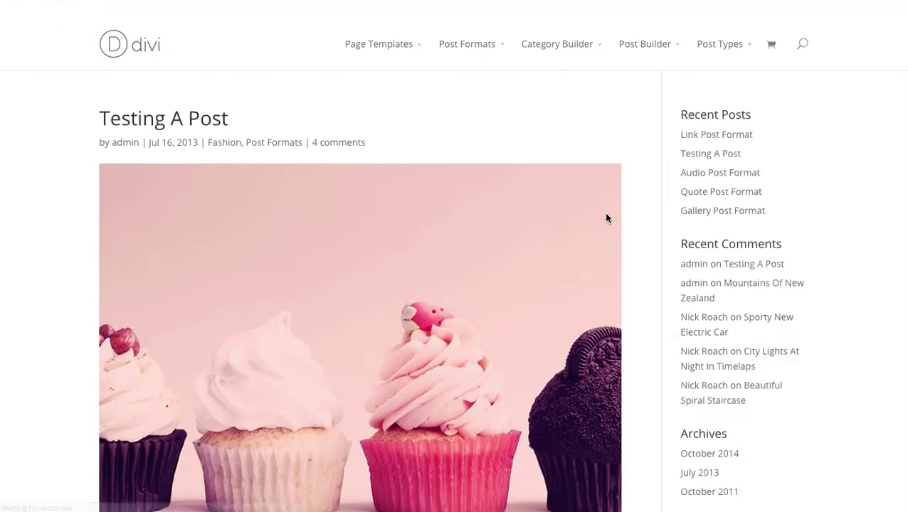
{"action": "scroll", "coordinate": [607, 218], "scroll_direction": "down", "scroll_amount": 15}
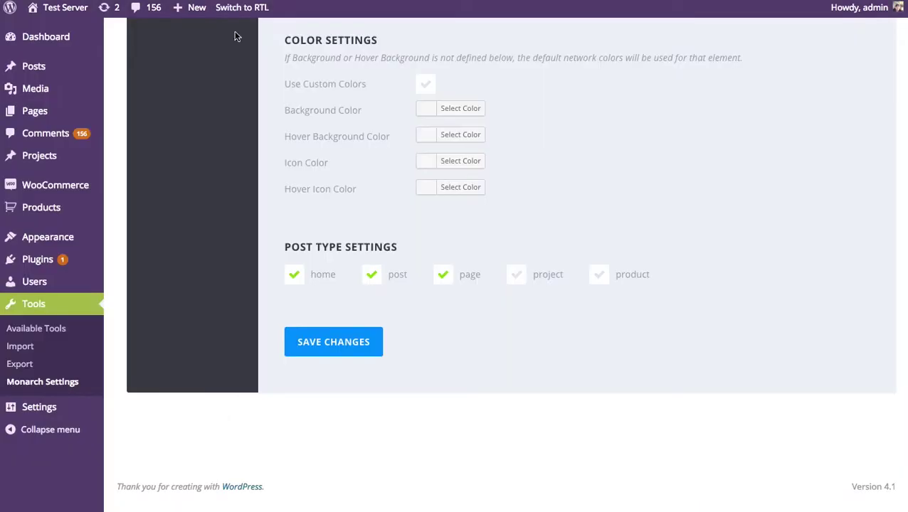
Set the fly-in's icon shape to the rounded square and its message to "Tell all of your friends"
{"action": "scroll", "coordinate": [851, 286], "scroll_direction": "up", "scroll_amount": 15}
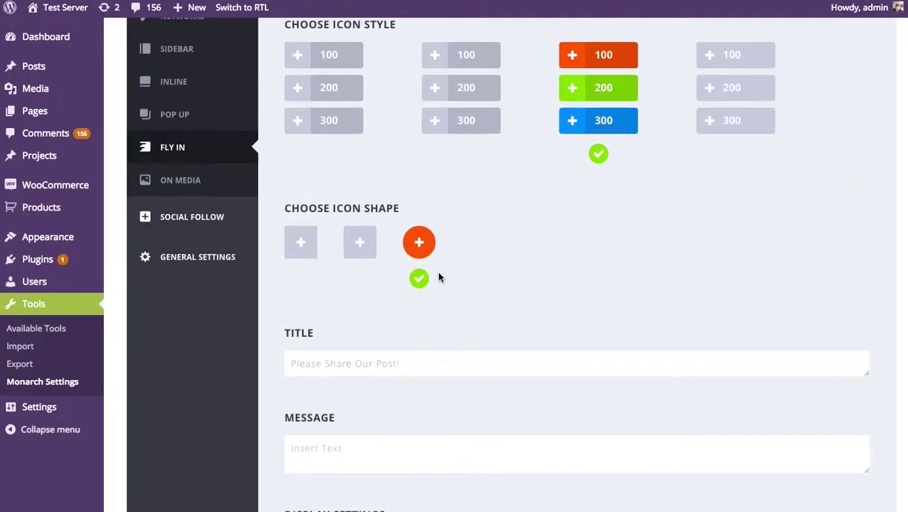
{"action": "left_click", "coordinate": [362, 244]}
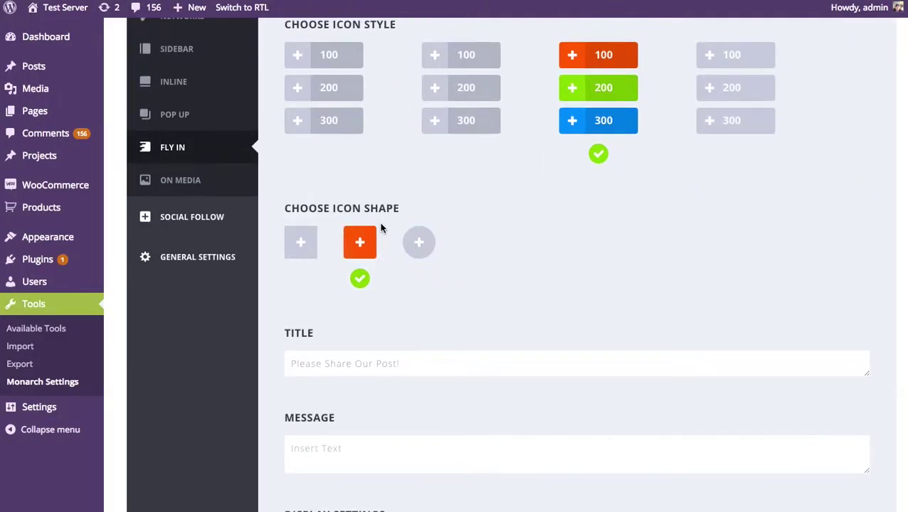
{"action": "scroll", "coordinate": [511, 245], "scroll_direction": "down", "scroll_amount": 3}
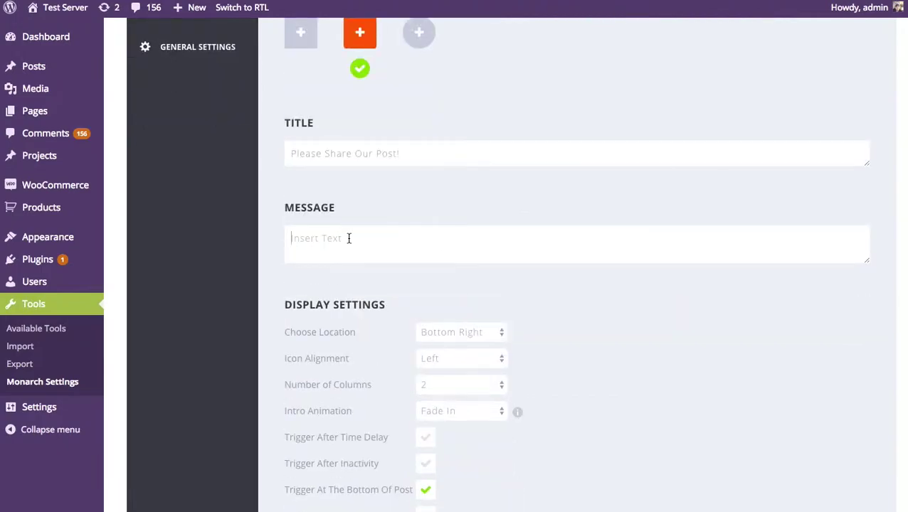
{"action": "type", "text": "Tell all of your firnds"}
{"action": "key", "text": "BackSpace"}
{"action": "key", "text": "BackSpace"}
{"action": "key", "text": "BackSpace"}
{"action": "key", "text": "BackSpace"}
{"action": "key", "text": "BackSpace"}
{"action": "type", "text": "riends"}
Set the fly-in's display location to Bottom Left and its icon alignment to Centered
{"action": "scroll", "coordinate": [585, 313], "scroll_direction": "down", "scroll_amount": 3}
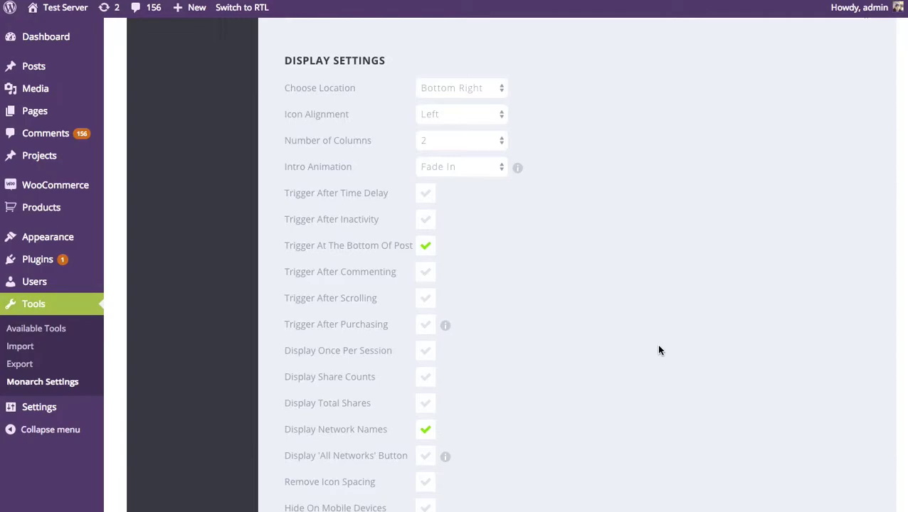
{"action": "left_click", "coordinate": [468, 88]}
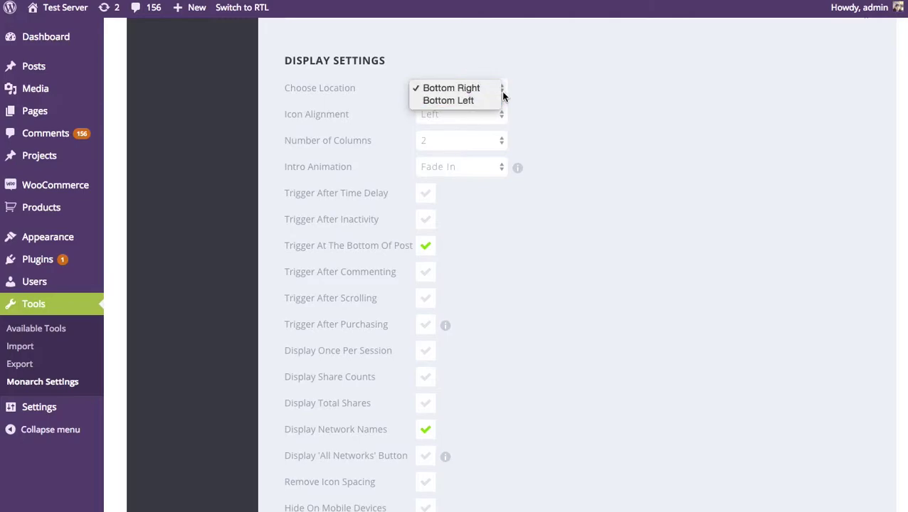
{"action": "left_click", "coordinate": [478, 100]}
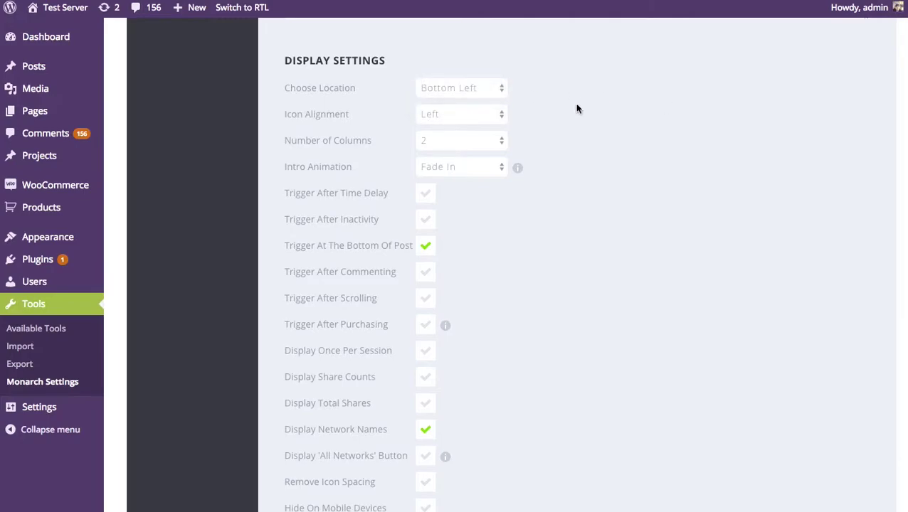
{"action": "key", "text": "Tab"}
{"action": "key", "text": "space"}
{"action": "key", "text": "Return"}
{"action": "left_click", "coordinate": [478, 112]}
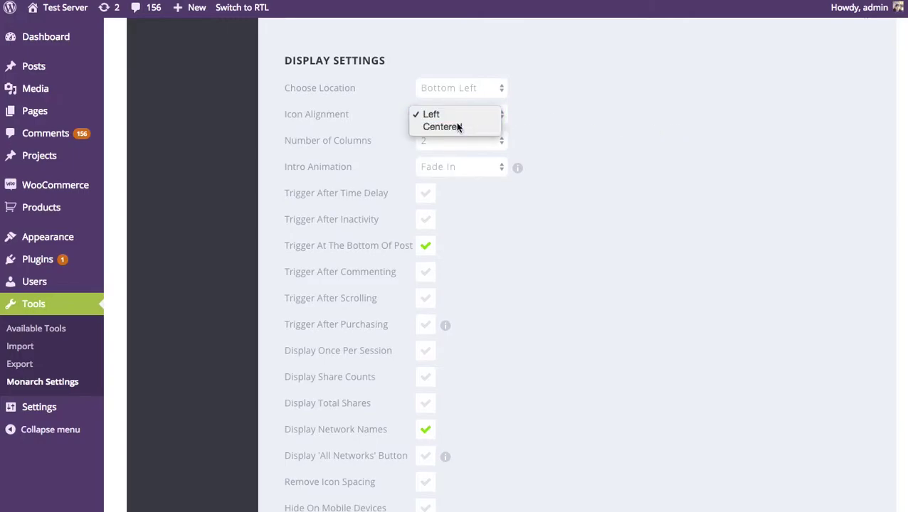
{"action": "left_click", "coordinate": [458, 126]}
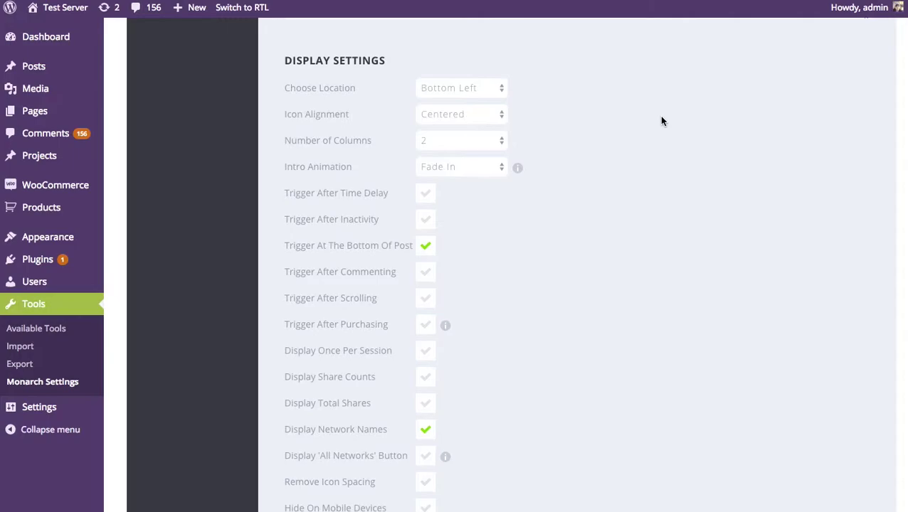
Review the available options for the fly-in's number of columns without changing the selection
{"action": "left_click", "coordinate": [441, 141]}
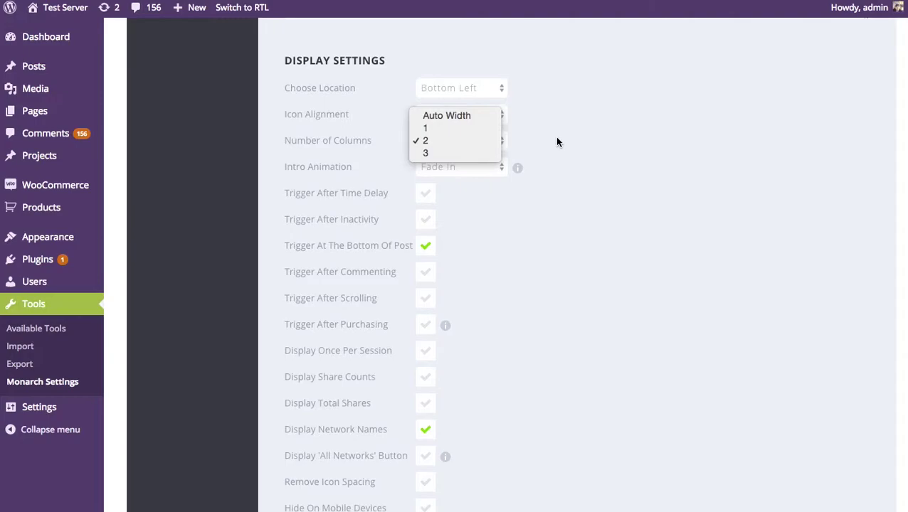
{"action": "left_click", "coordinate": [609, 144]}
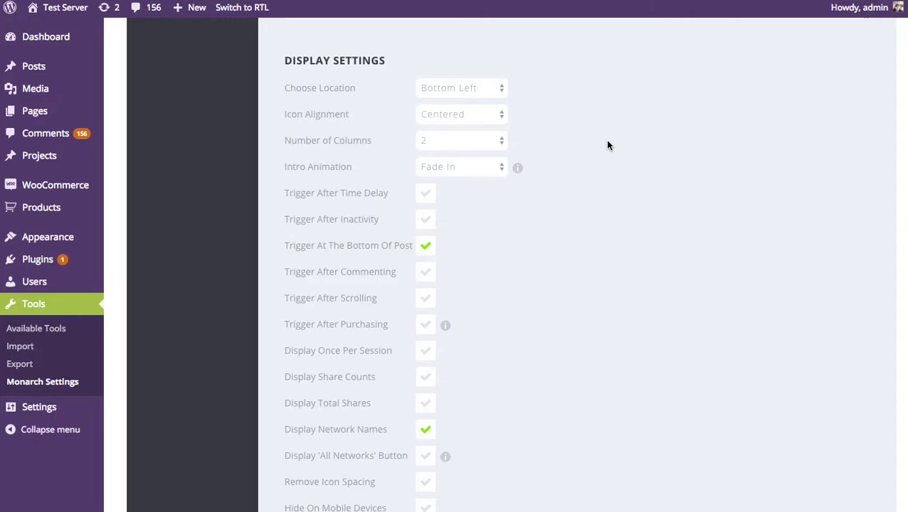
Set the fly-in's number of columns to 1, save, and check the change on the reloaded Testing A Post page
{"action": "left_click", "coordinate": [487, 140]}
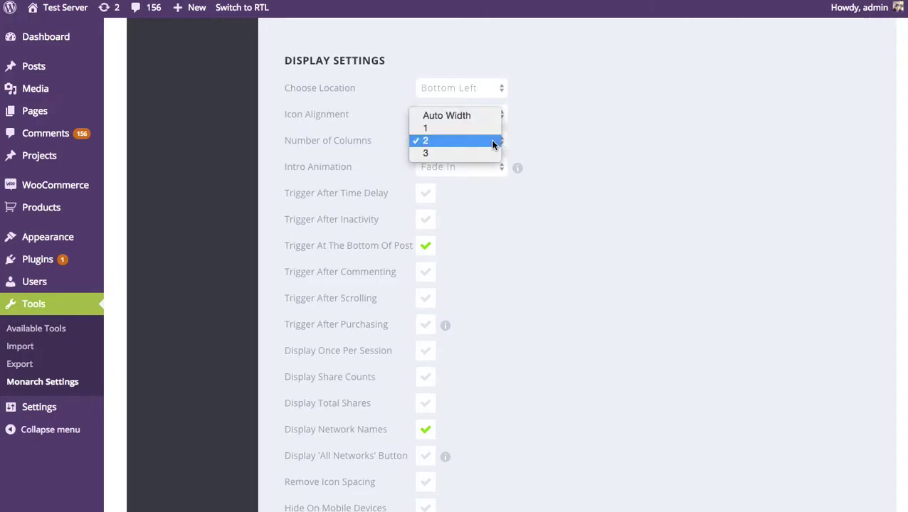
{"action": "left_click", "coordinate": [460, 129]}
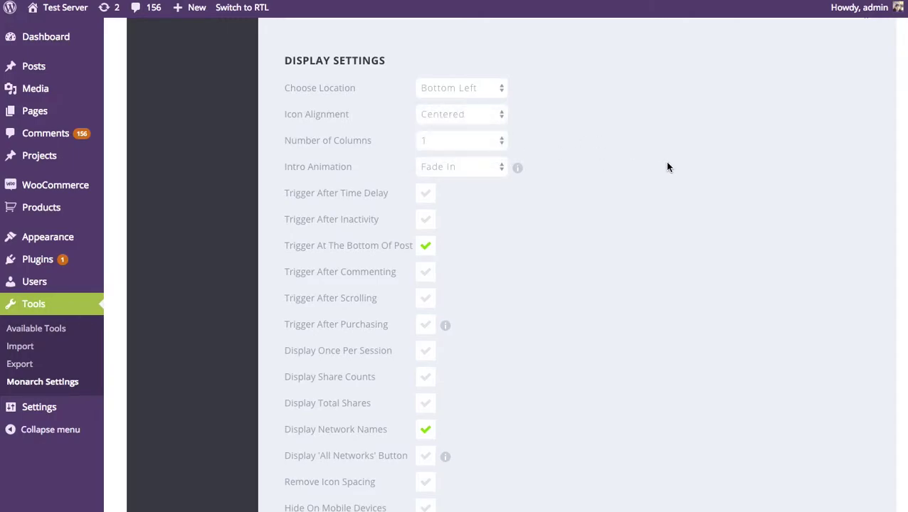
{"action": "scroll", "coordinate": [344, 375], "scroll_direction": "down", "scroll_amount": 15}
{"action": "left_click", "coordinate": [335, 350]}
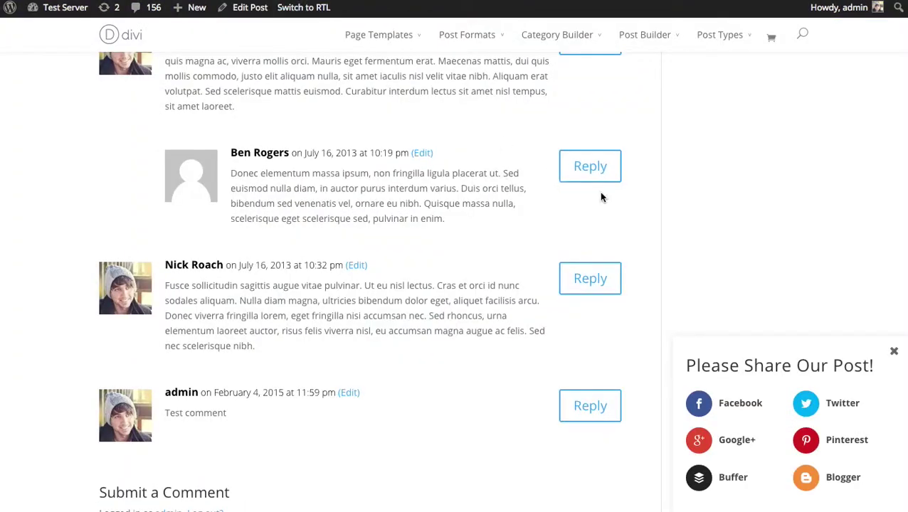
{"action": "key", "text": "ctrl+r"}
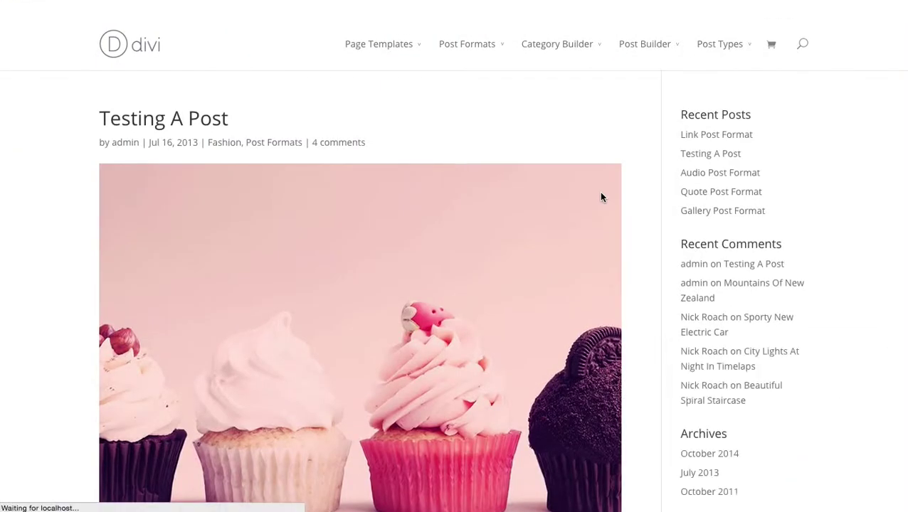
{"action": "scroll", "coordinate": [614, 205], "scroll_direction": "down", "scroll_amount": 2}
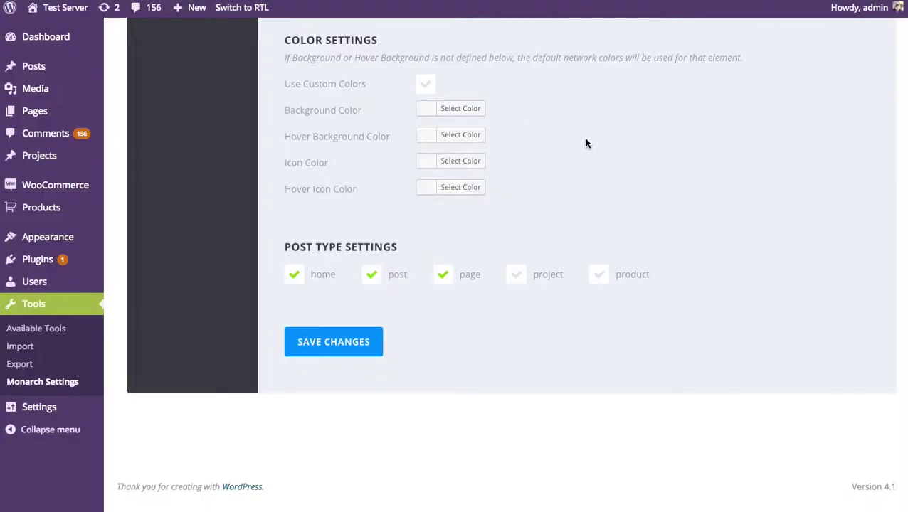
Set the fly-in's icon alignment to Left and check the saved change at the end of the Testing A Post page
{"action": "scroll", "coordinate": [585, 141], "scroll_direction": "up", "scroll_amount": 4}
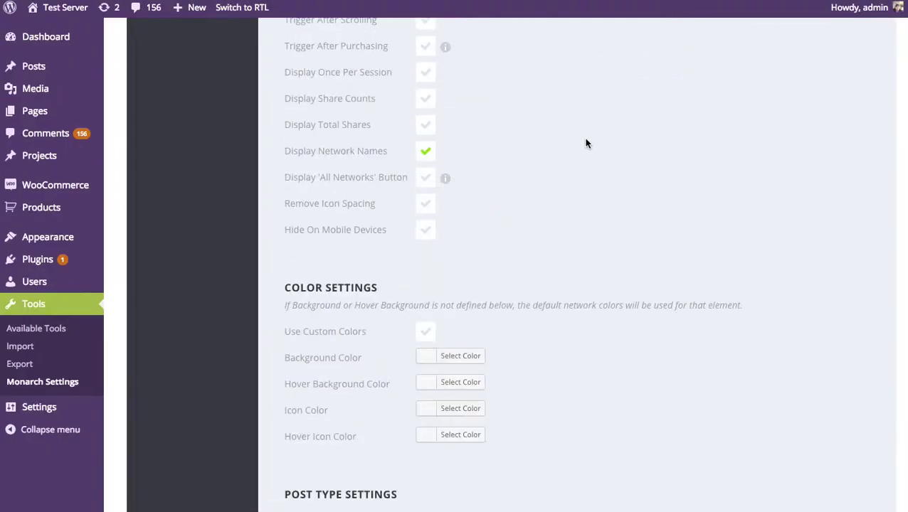
{"action": "scroll", "coordinate": [585, 144], "scroll_direction": "up", "scroll_amount": 5}
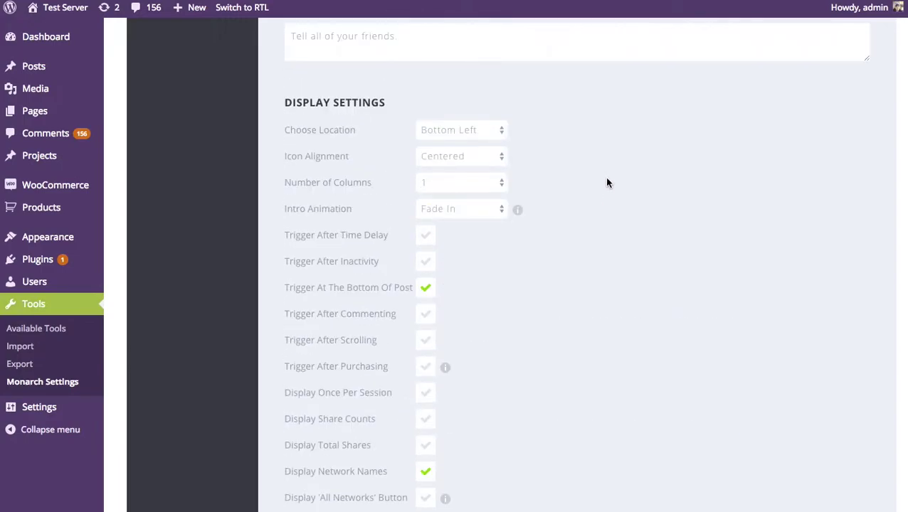
{"action": "left_click", "coordinate": [481, 151]}
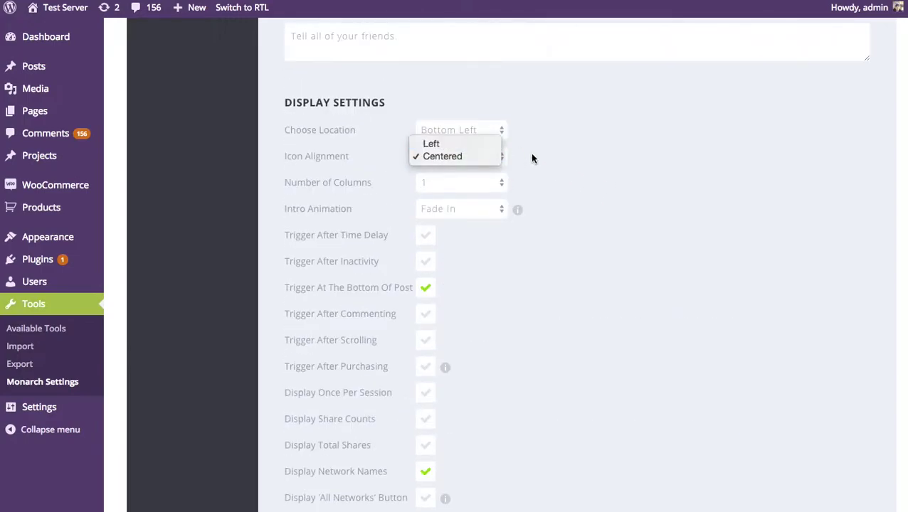
{"action": "scroll", "coordinate": [610, 288], "scroll_direction": "down", "scroll_amount": 10}
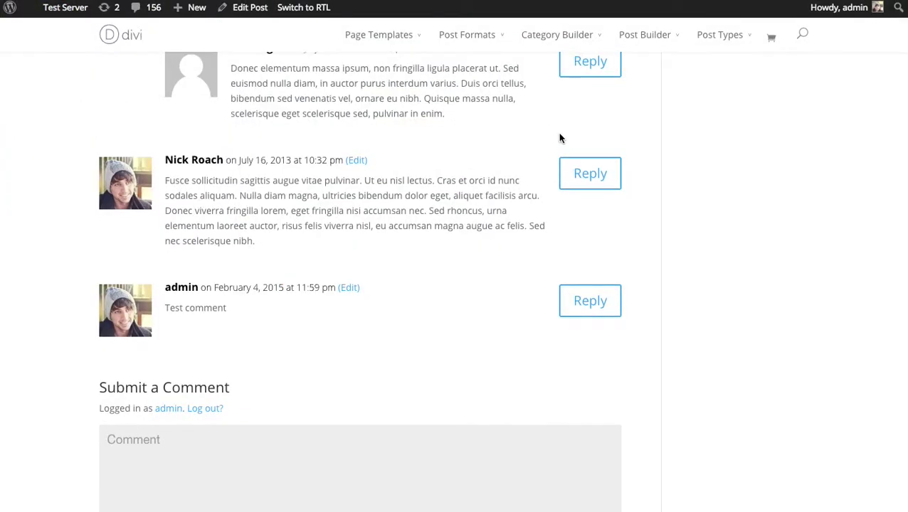
{"action": "scroll", "coordinate": [667, 152], "scroll_direction": "down", "scroll_amount": 3}
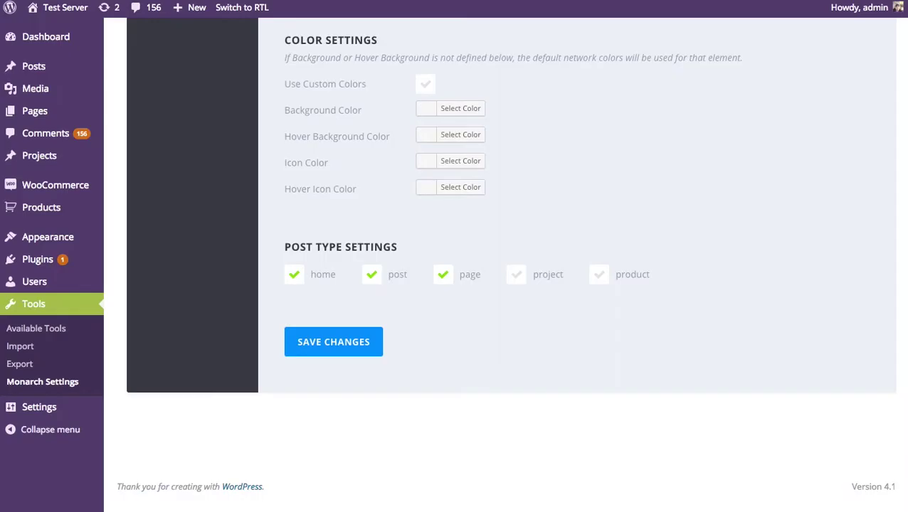
Review the fly-in's icon alignment options and keep Left selected
{"action": "scroll", "coordinate": [620, 180], "scroll_direction": "up", "scroll_amount": 8}
{"action": "scroll", "coordinate": [652, 186], "scroll_direction": "down", "scroll_amount": 1}
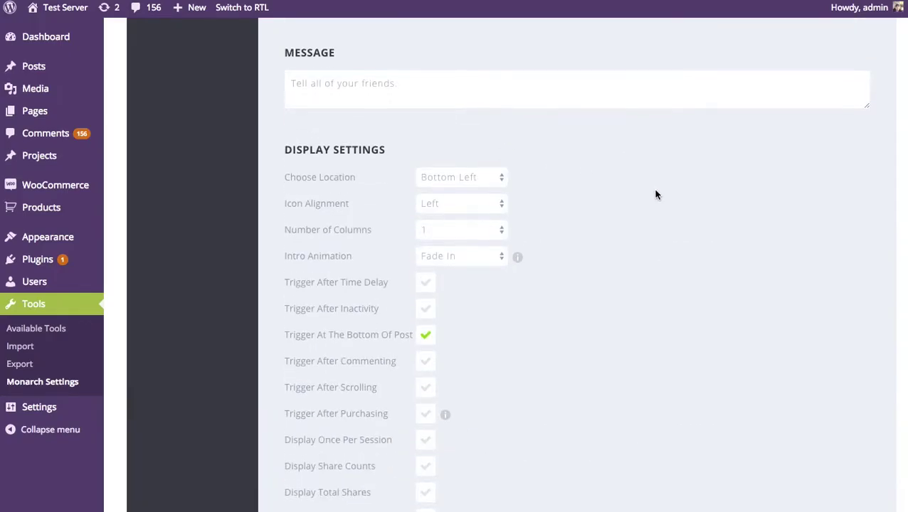
{"action": "left_click", "coordinate": [494, 205]}
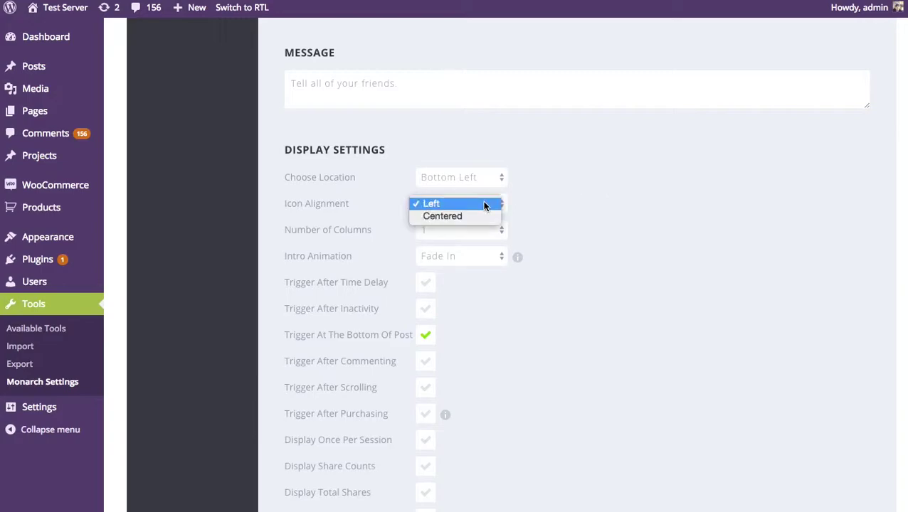
{"action": "left_click", "coordinate": [484, 204]}
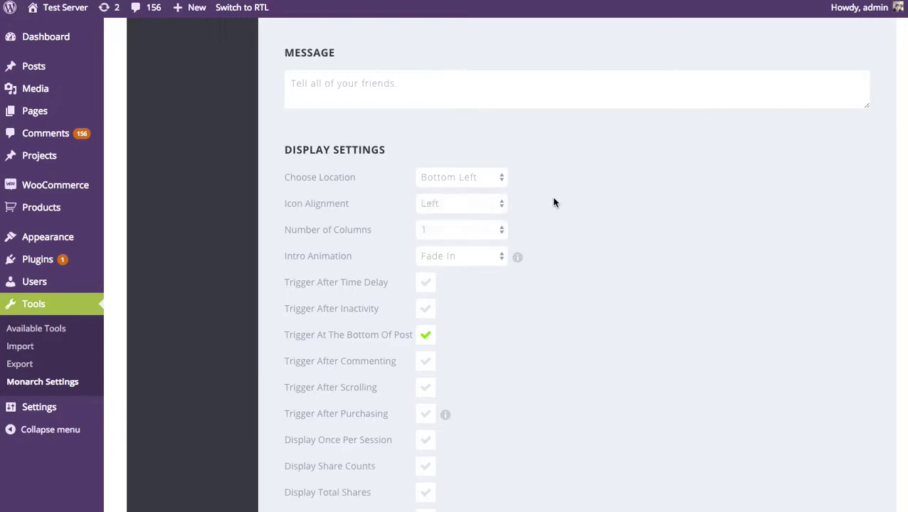
Set the fly-in's number of columns to Auto Width, turn off Display Network Names, and save the changes
{"action": "left_click", "coordinate": [500, 230]}
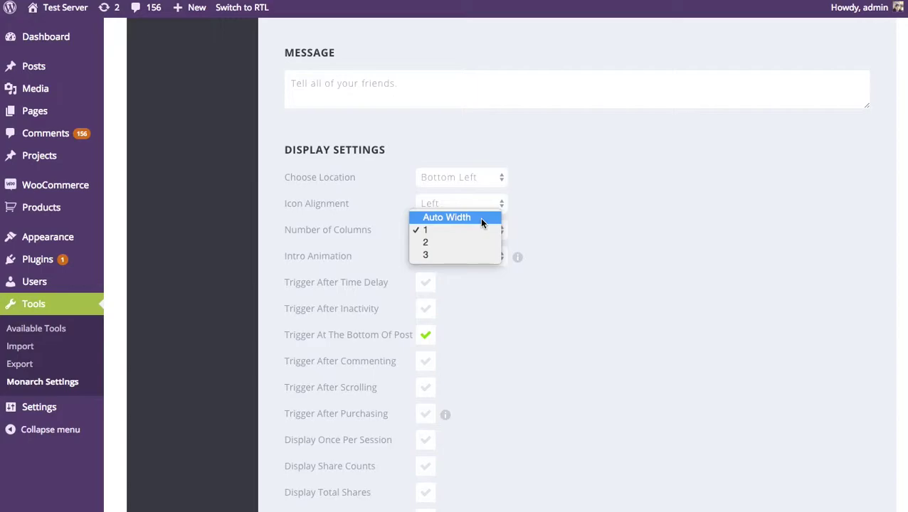
{"action": "left_click", "coordinate": [446, 219]}
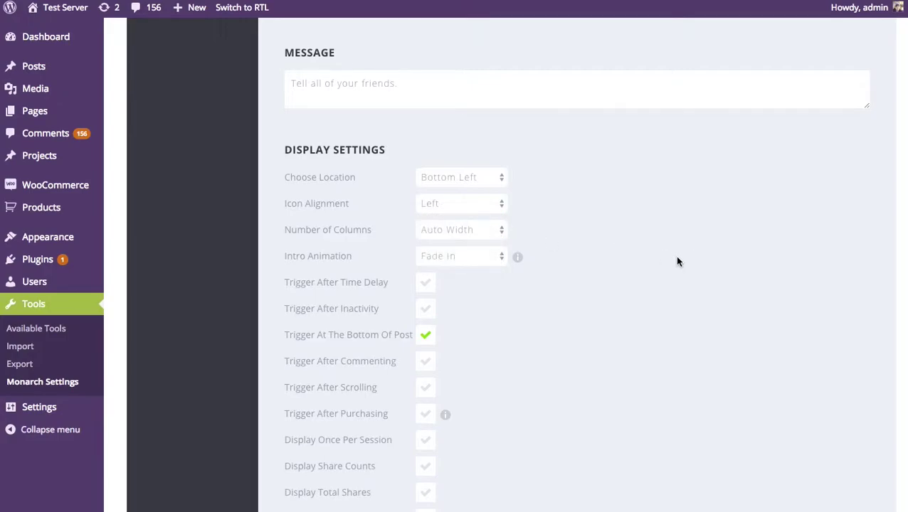
{"action": "scroll", "coordinate": [677, 262], "scroll_direction": "down", "scroll_amount": 5}
{"action": "scroll", "coordinate": [675, 261], "scroll_direction": "up", "scroll_amount": 1}
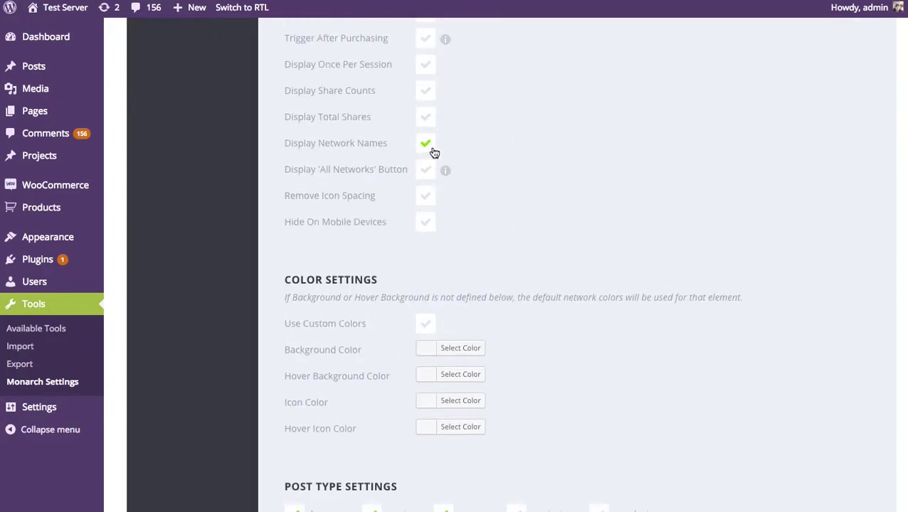
{"action": "scroll", "coordinate": [342, 420], "scroll_direction": "down", "scroll_amount": 5}
{"action": "left_click", "coordinate": [344, 350]}
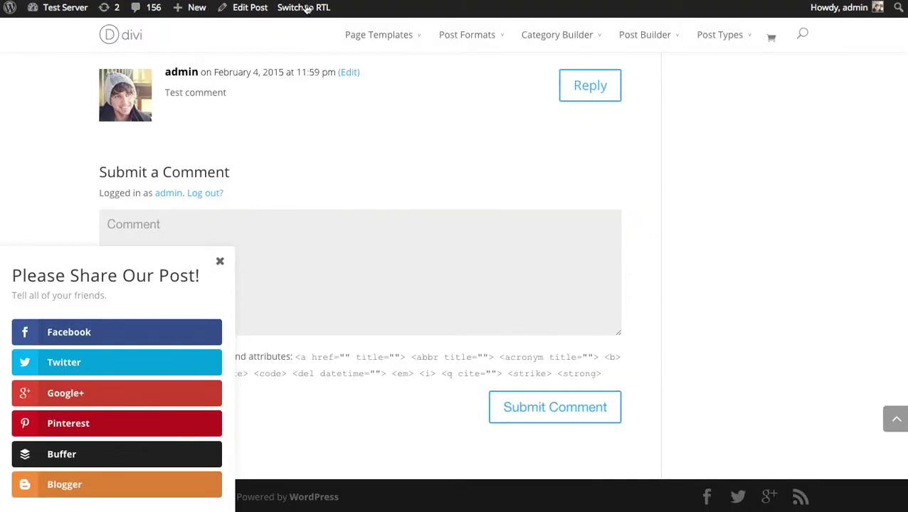
Reload the Testing A Post page and check the fly-in's icon layout at the end of the post
{"action": "scroll", "coordinate": [461, 160], "scroll_direction": "up", "scroll_amount": 10}
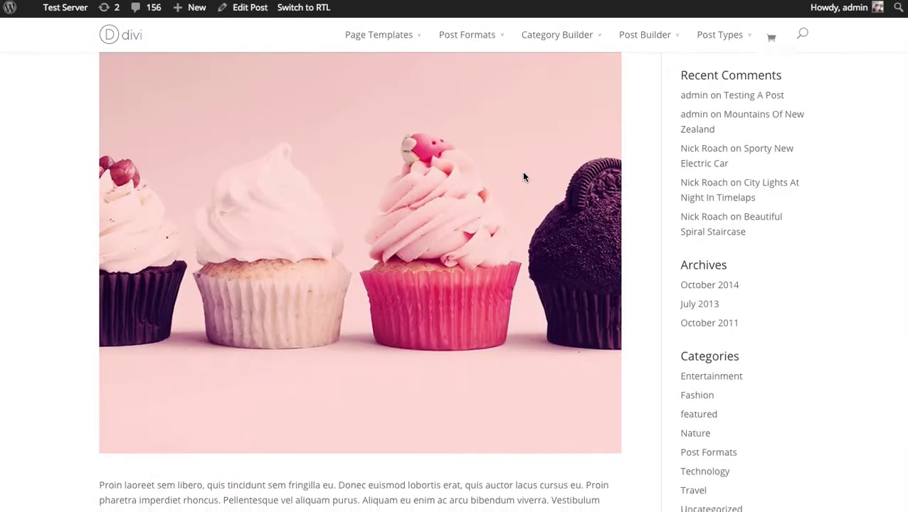
{"action": "scroll", "coordinate": [527, 177], "scroll_direction": "down", "scroll_amount": 15}
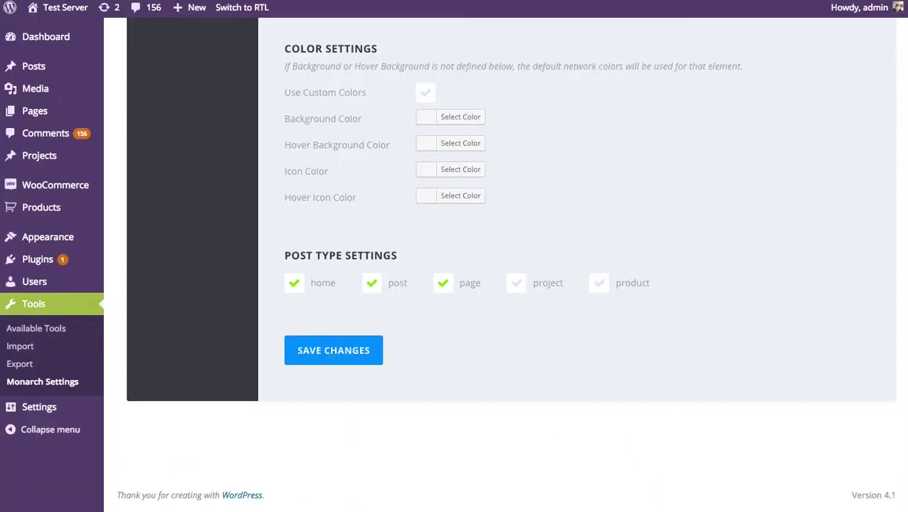
Set the fly-in's number of columns to 2
{"action": "scroll", "coordinate": [615, 264], "scroll_direction": "up", "scroll_amount": 5}
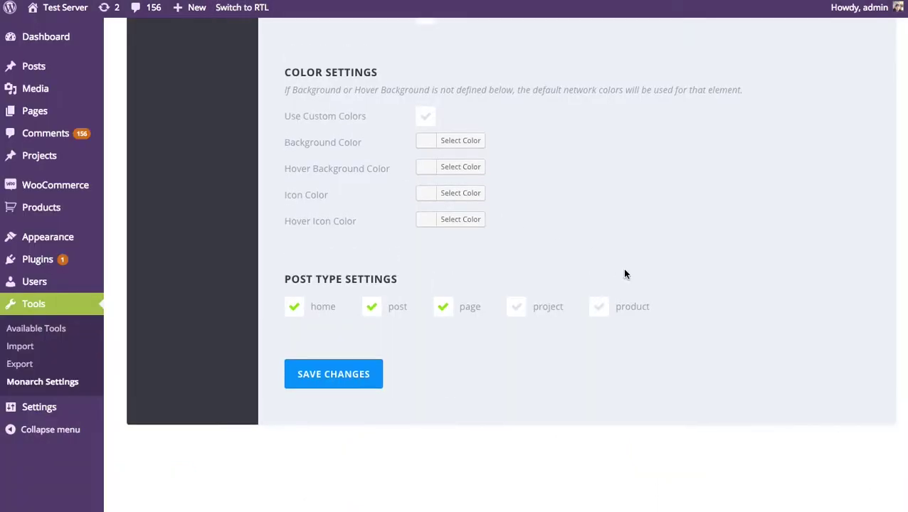
{"action": "scroll", "coordinate": [619, 272], "scroll_direction": "up", "scroll_amount": 3}
{"action": "scroll", "coordinate": [462, 307], "scroll_direction": "up", "scroll_amount": 2}
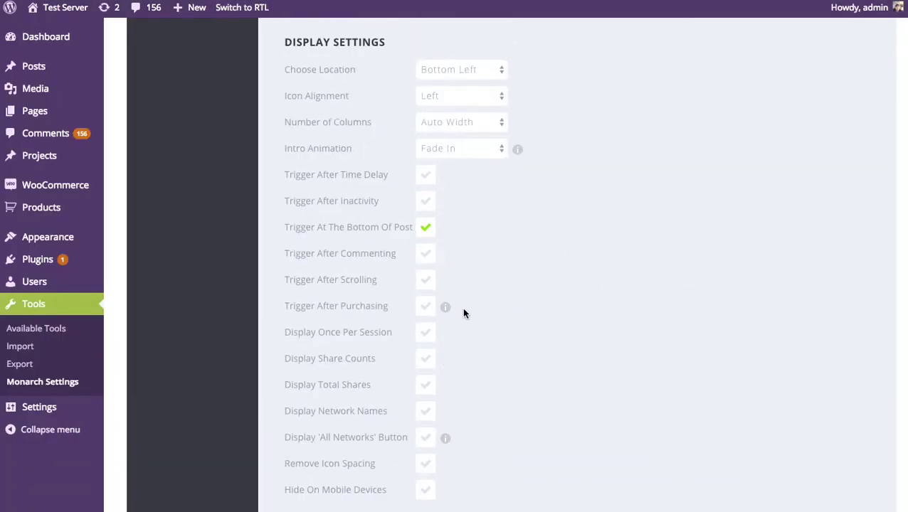
{"action": "left_click", "coordinate": [472, 125]}
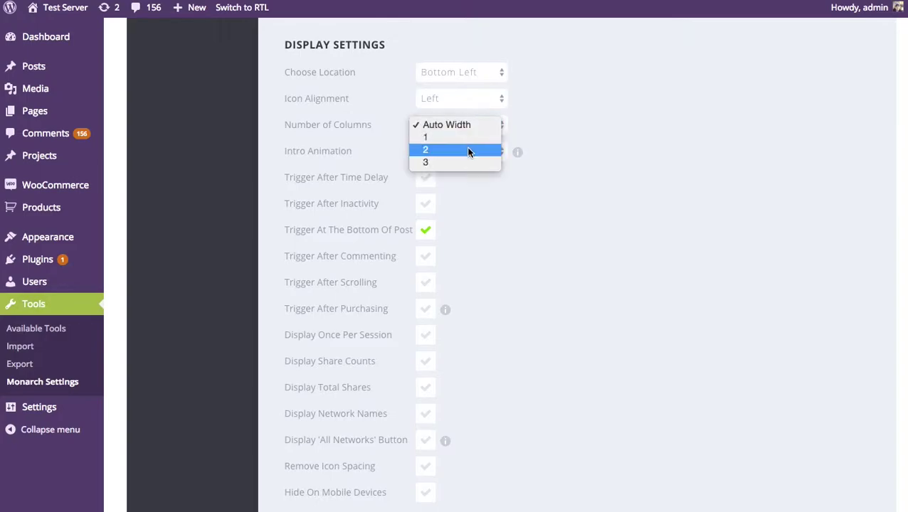
{"action": "key", "text": "Down"}
{"action": "key", "text": "Down"}
{"action": "key", "text": "Return"}
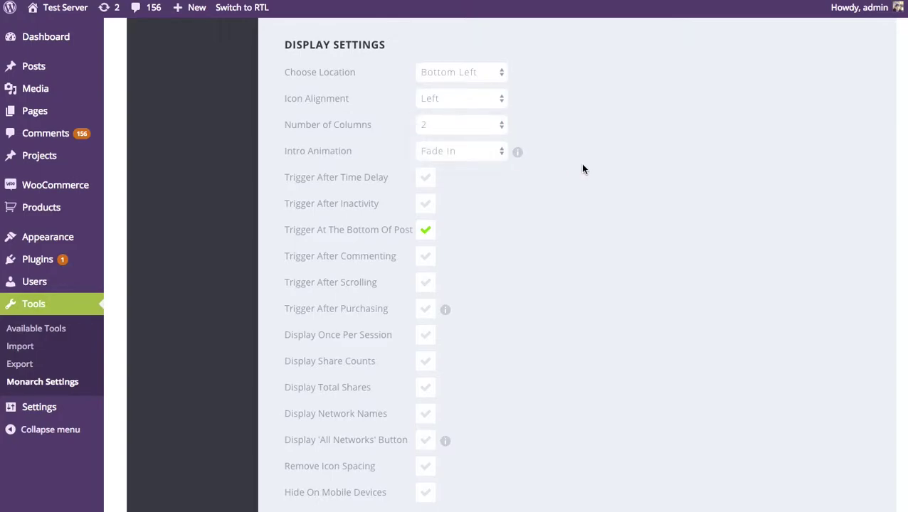
Set the fly-in's intro animation to Flip and save the changes
{"action": "left_click", "coordinate": [471, 153]}
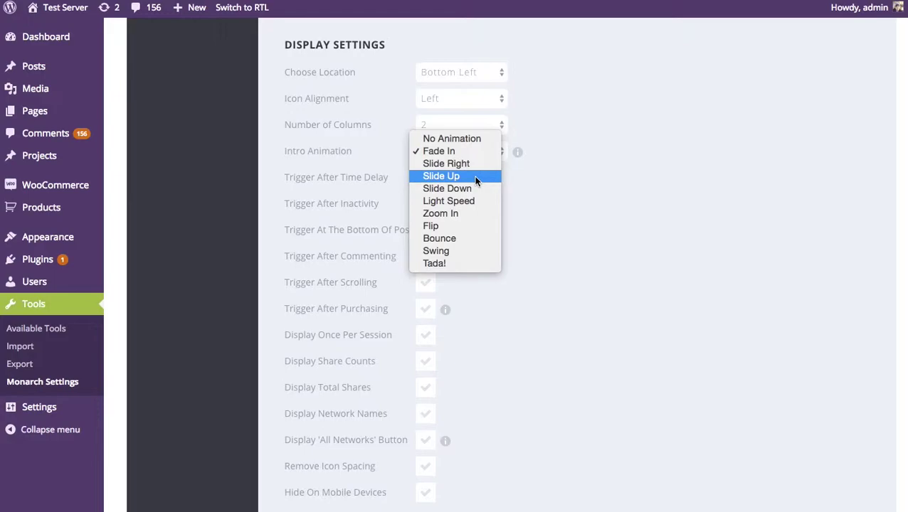
{"action": "left_click", "coordinate": [443, 226]}
{"action": "scroll", "coordinate": [512, 220], "scroll_direction": "down", "scroll_amount": 10}
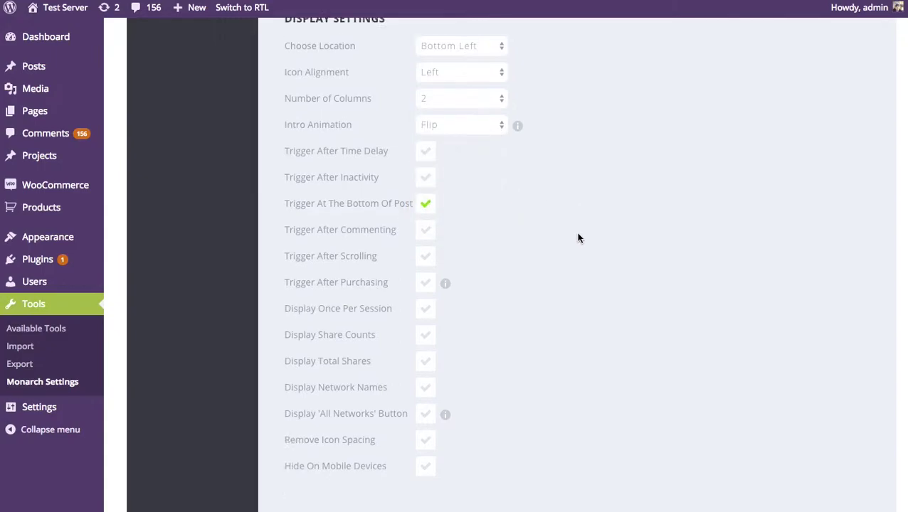
{"action": "left_click", "coordinate": [335, 341]}
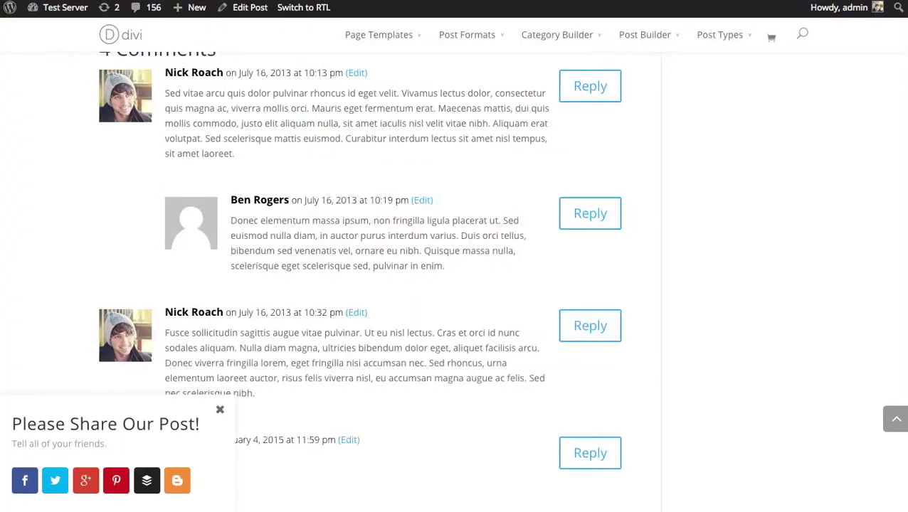
Reload the Testing A Post page and check the fly-in's intro animation near the comments
{"action": "scroll", "coordinate": [524, 160], "scroll_direction": "up", "scroll_amount": 5}
{"action": "key", "text": "F5"}
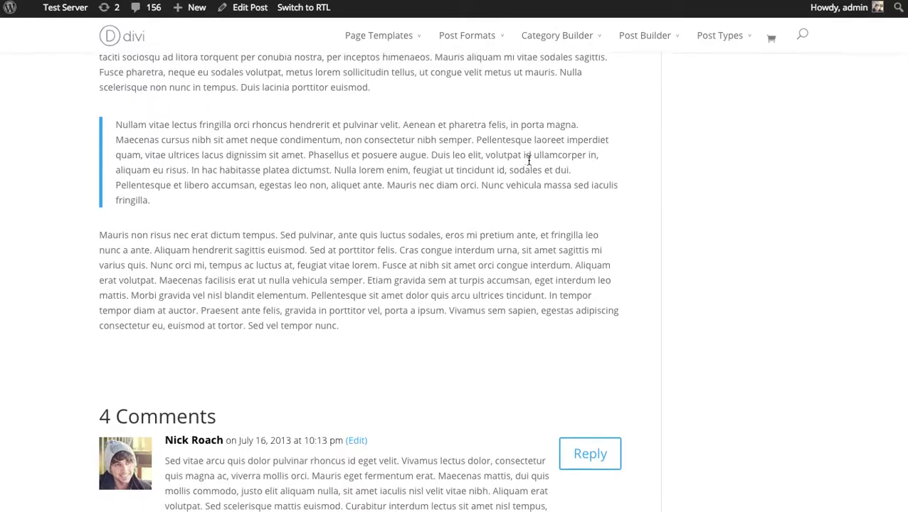
{"action": "scroll", "coordinate": [527, 159], "scroll_direction": "down", "scroll_amount": 3}
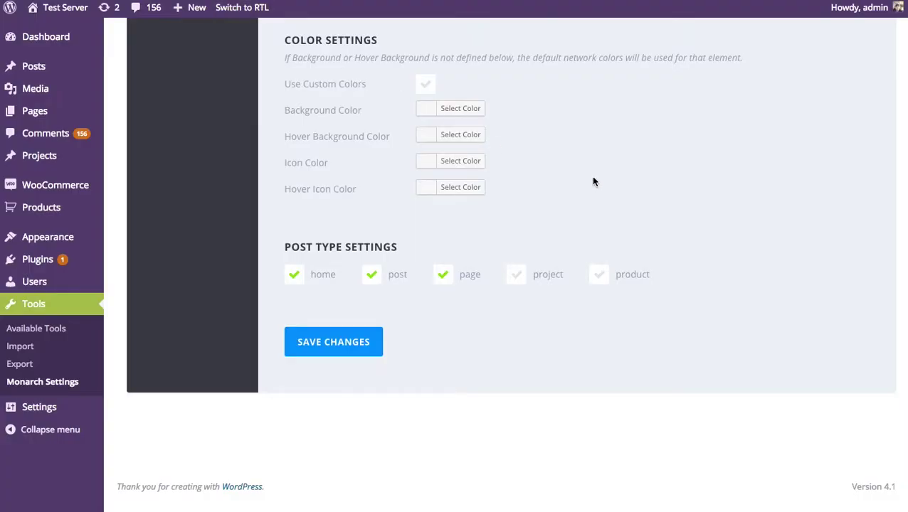
Replace the bottom-of-post trigger with Trigger After Time Delay, using a 5-second delay, and save the changes
{"action": "scroll", "coordinate": [594, 182], "scroll_direction": "up", "scroll_amount": 8}
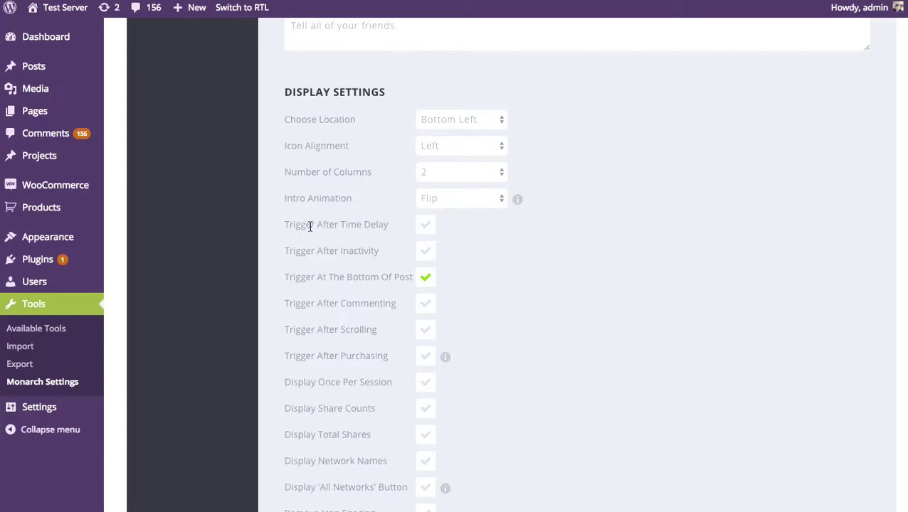
{"action": "left_click", "coordinate": [426, 226]}
{"action": "left_click", "coordinate": [425, 229]}
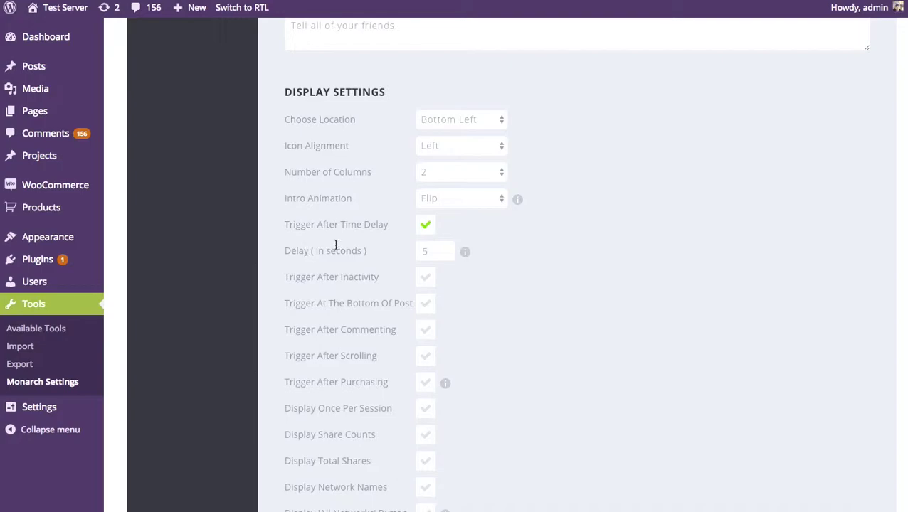
{"action": "left_click", "coordinate": [439, 250]}
{"action": "left_click_drag", "start_coordinate": [434, 253], "coordinate": [412, 253]}
{"action": "left_click", "coordinate": [436, 249]}
{"action": "scroll", "coordinate": [571, 270], "scroll_direction": "down", "scroll_amount": 10}
{"action": "left_click", "coordinate": [338, 356]}
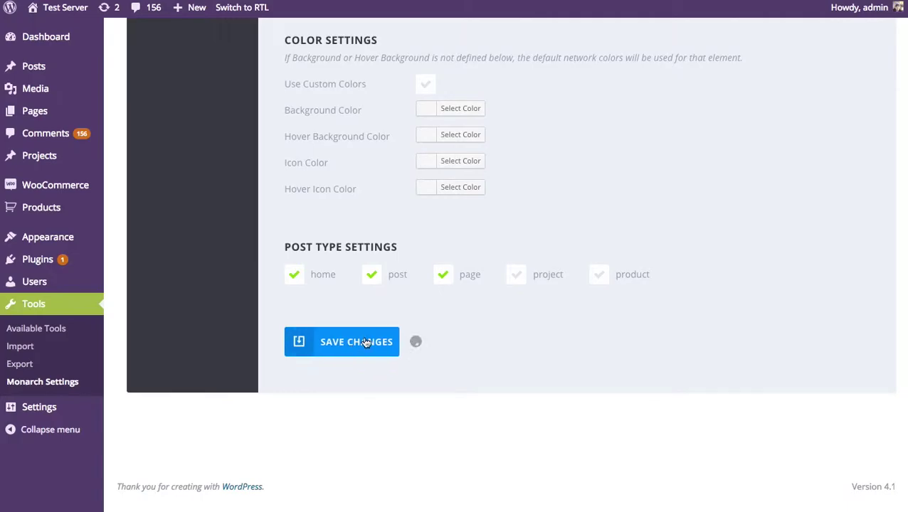
Turn off Trigger After Time Delay and turn on Trigger After Inactivity for the fly-in
{"action": "scroll", "coordinate": [516, 178], "scroll_direction": "up", "scroll_amount": 10}
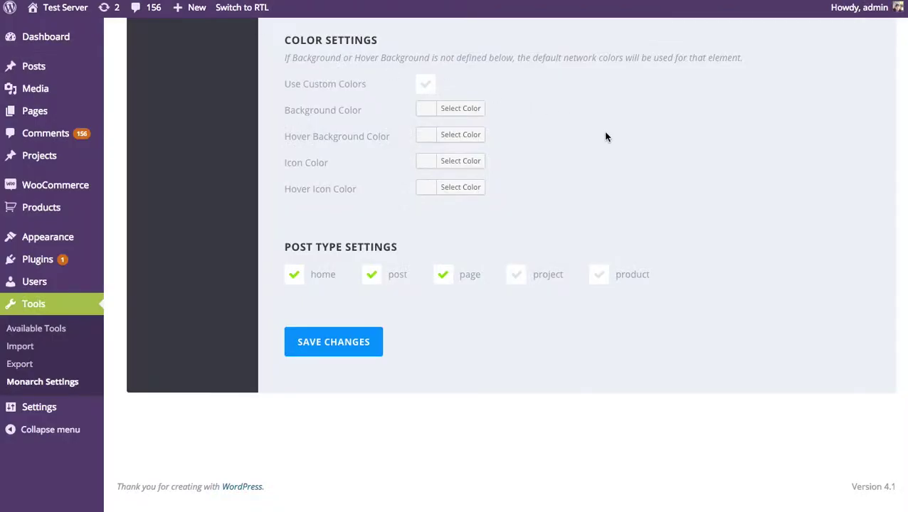
{"action": "scroll", "coordinate": [626, 153], "scroll_direction": "up", "scroll_amount": 10}
{"action": "scroll", "coordinate": [658, 180], "scroll_direction": "down", "scroll_amount": 1}
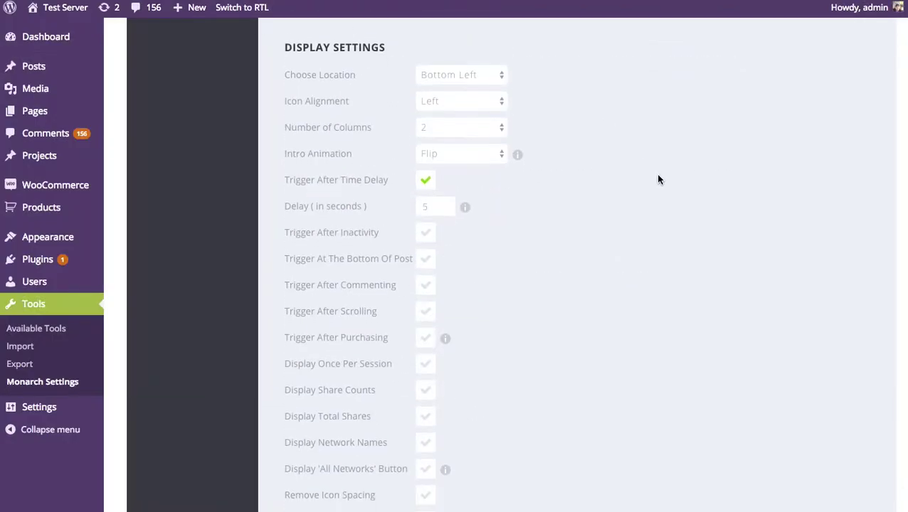
{"action": "left_click", "coordinate": [431, 181]}
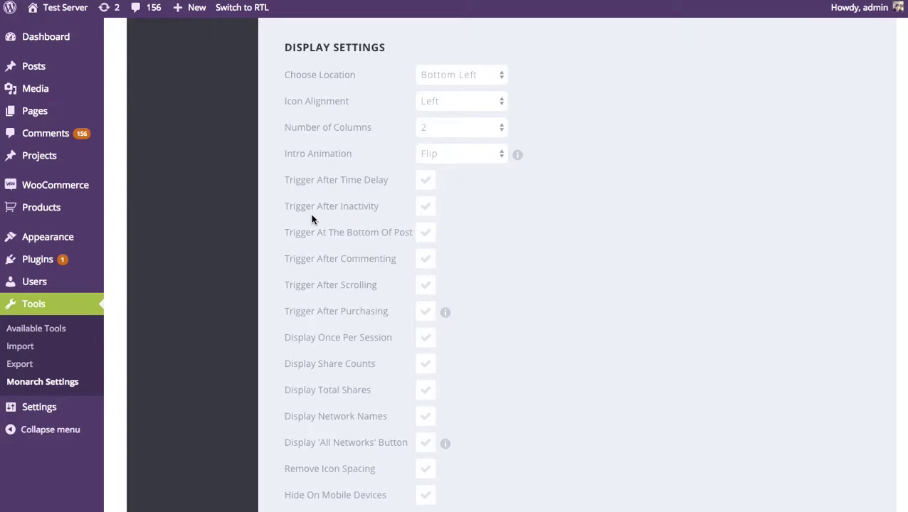
{"action": "left_click", "coordinate": [426, 208]}
{"action": "left_click", "coordinate": [425, 206]}
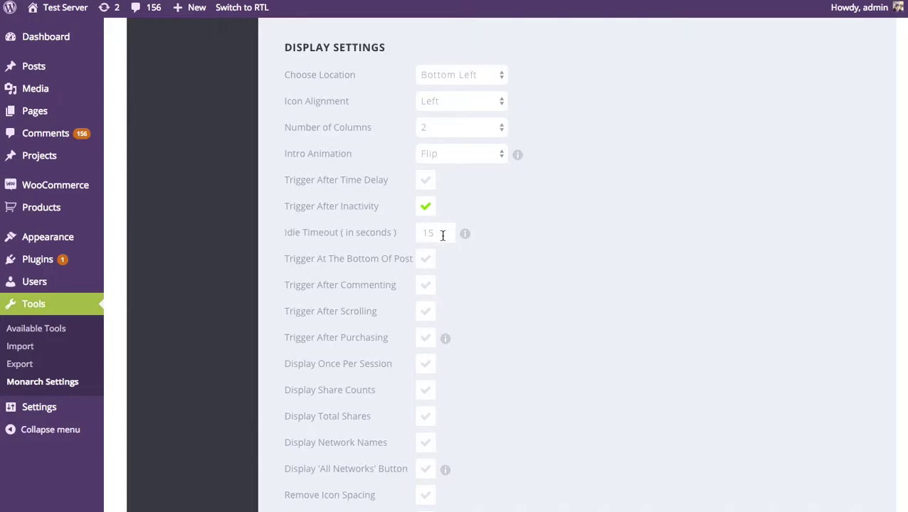
Set the fly-in's idle timeout to 5 seconds and save the changes
{"action": "left_click_drag", "start_coordinate": [444, 233], "coordinate": [407, 234]}
{"action": "type", "text": "5"}
{"action": "scroll", "coordinate": [645, 263], "scroll_direction": "down", "scroll_amount": 10}
{"action": "left_click", "coordinate": [336, 342]}
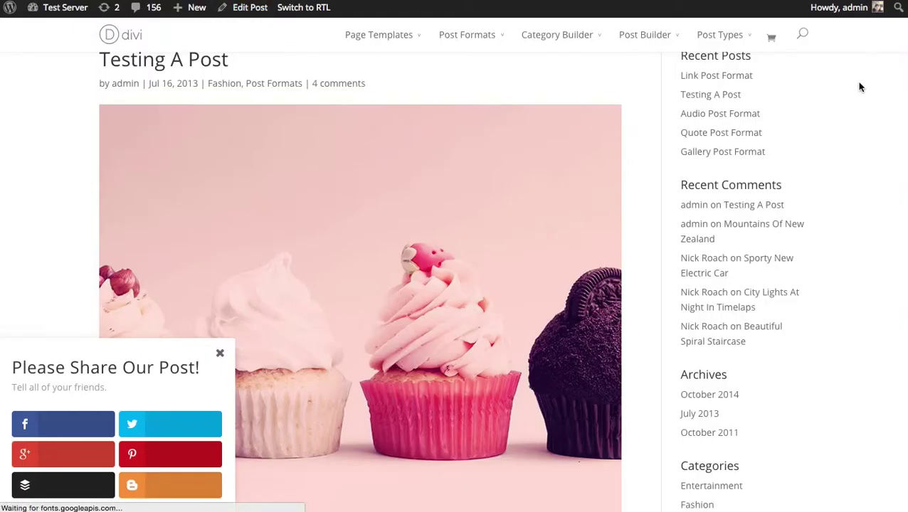
Browse the Testing A Post page and stay inactive on it to check the fly-in's inactivity trigger
{"action": "scroll", "coordinate": [754, 107], "scroll_direction": "down", "scroll_amount": 8}
{"action": "scroll", "coordinate": [689, 115], "scroll_direction": "down", "scroll_amount": 15}
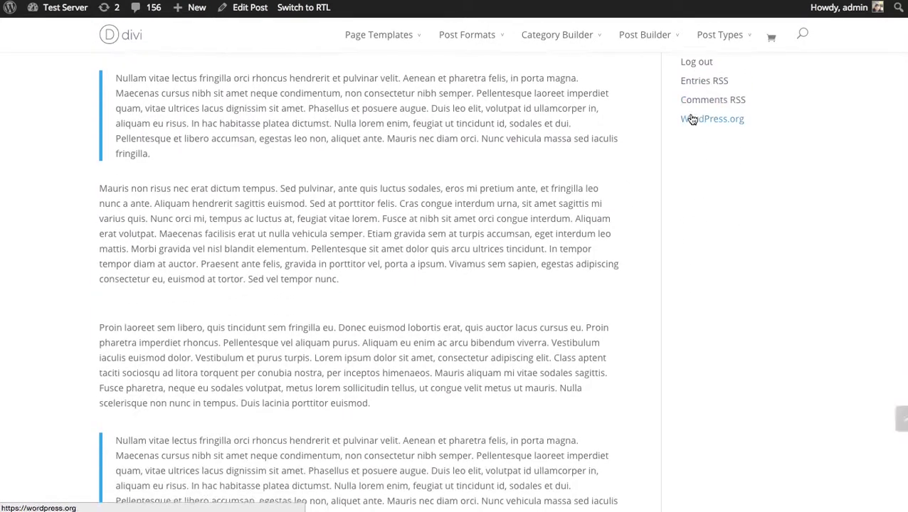
{"action": "scroll", "coordinate": [699, 172], "scroll_direction": "up", "scroll_amount": 15}
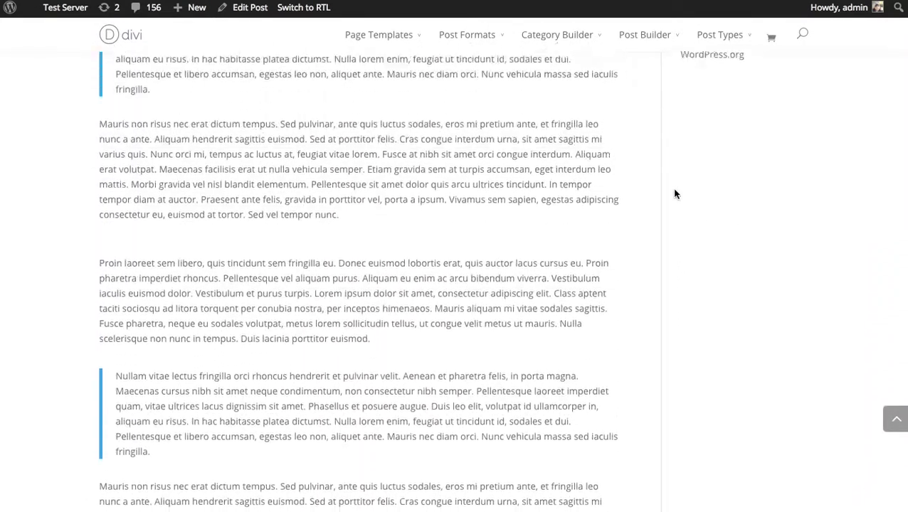
{"action": "scroll", "coordinate": [780, 216], "scroll_direction": "down", "scroll_amount": 2}
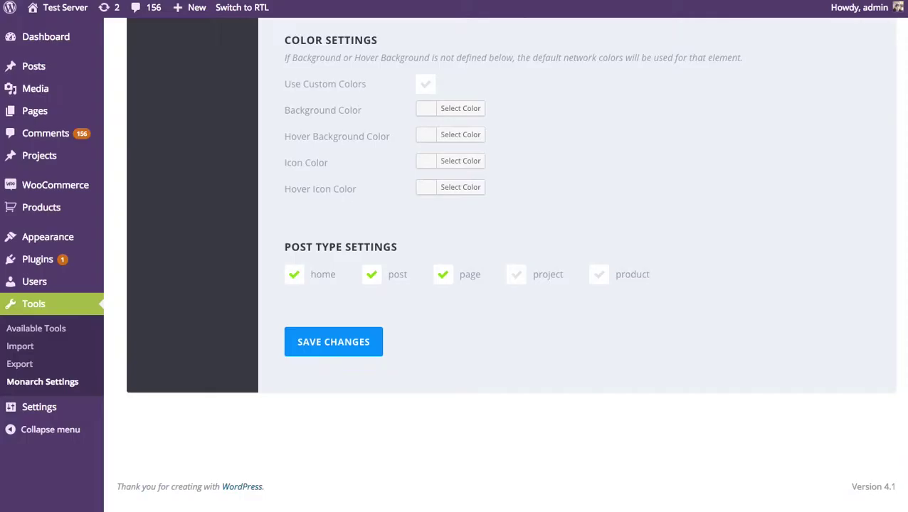
Replace the inactivity trigger with Trigger At The Bottom Of Post for the fly-in and save the changes
{"action": "scroll", "coordinate": [681, 194], "scroll_direction": "up", "scroll_amount": 4}
{"action": "left_click", "coordinate": [427, 157]}
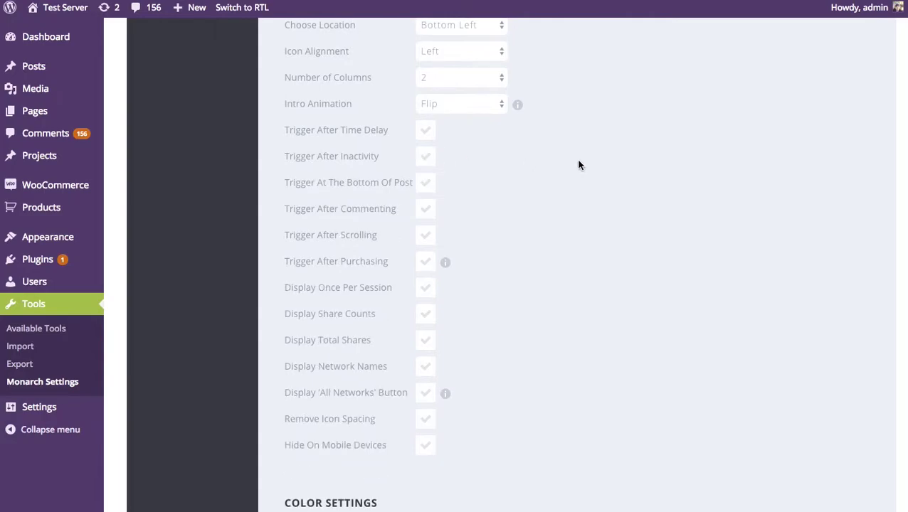
{"action": "left_click", "coordinate": [426, 186]}
{"action": "left_click", "coordinate": [426, 187]}
{"action": "scroll", "coordinate": [476, 347], "scroll_direction": "down", "scroll_amount": 7}
{"action": "left_click", "coordinate": [356, 345]}
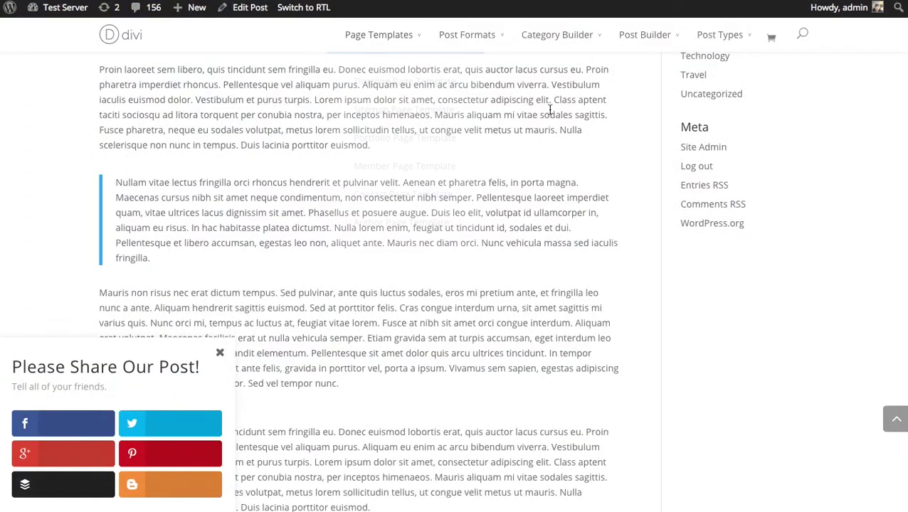
Reload the Testing A Post page and check the fly-in's trigger at the end of the post content
{"action": "key", "text": "ctrl+r"}
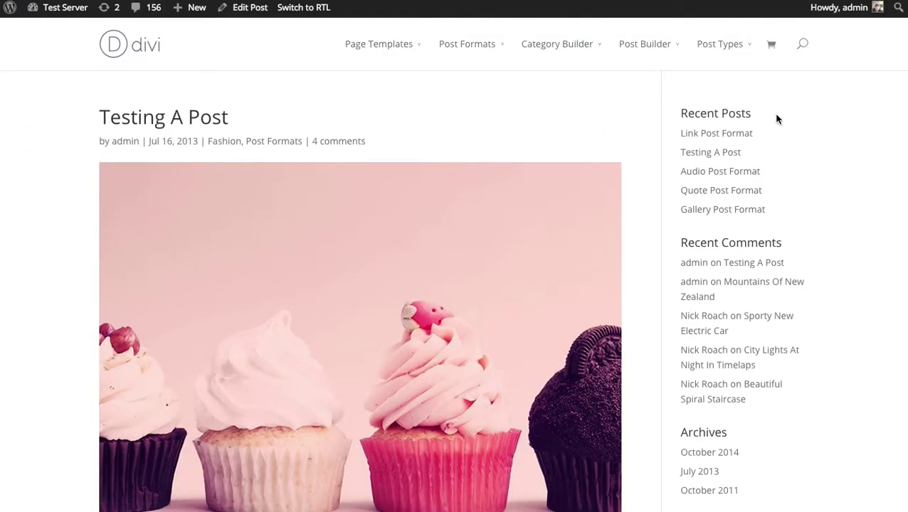
{"action": "scroll", "coordinate": [359, 285], "scroll_direction": "down", "scroll_amount": 20}
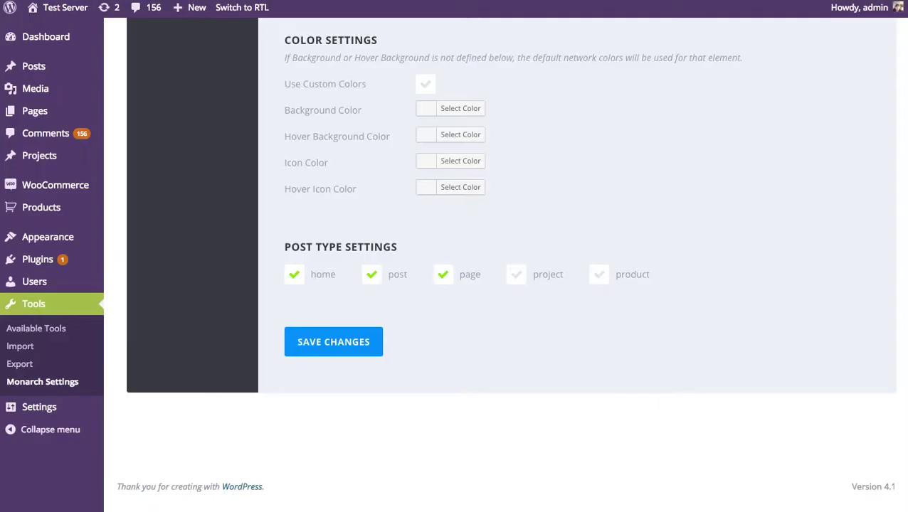
Replace the bottom-of-post trigger with Trigger After Commenting for the fly-in and save the changes
{"action": "scroll", "coordinate": [612, 239], "scroll_direction": "up", "scroll_amount": 10}
{"action": "scroll", "coordinate": [612, 239], "scroll_direction": "down", "scroll_amount": 1}
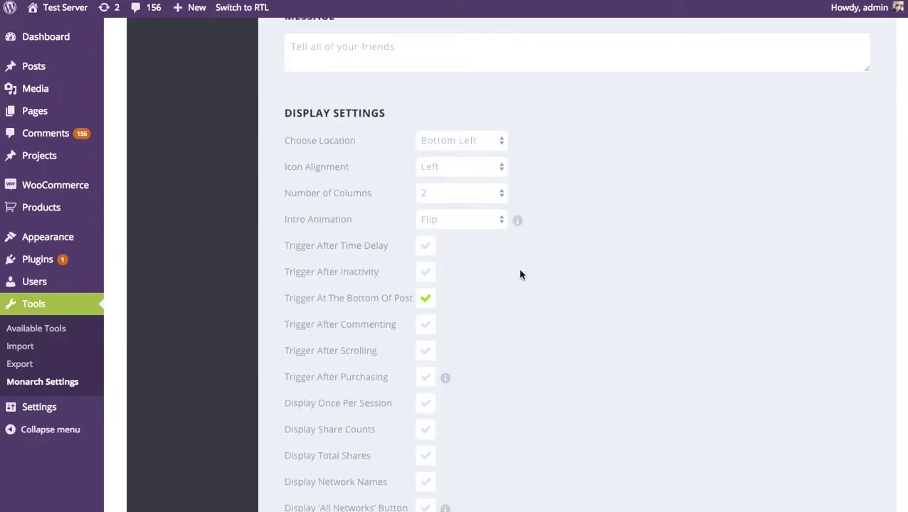
{"action": "left_click", "coordinate": [425, 324]}
{"action": "scroll", "coordinate": [580, 217], "scroll_direction": "down", "scroll_amount": 10}
{"action": "left_click", "coordinate": [379, 341]}
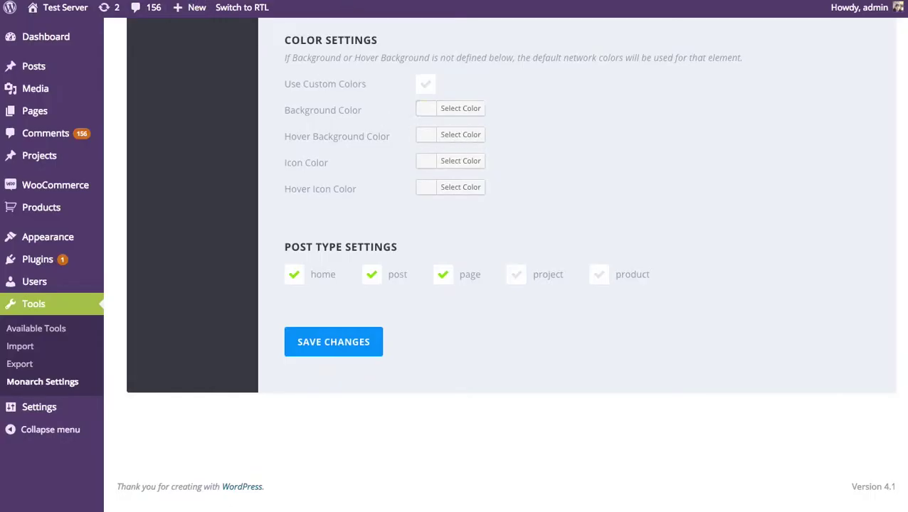
{"action": "scroll", "coordinate": [473, 259], "scroll_direction": "up", "scroll_amount": 10}
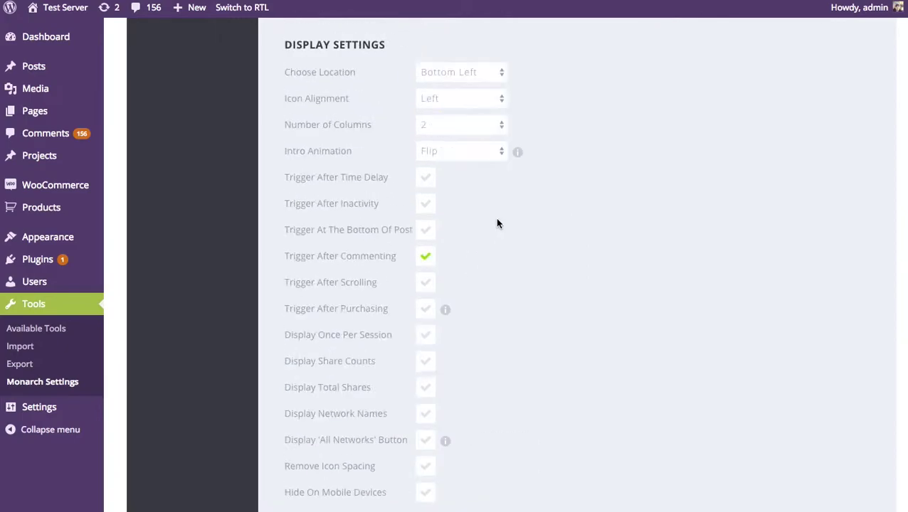
{"action": "scroll", "coordinate": [528, 232], "scroll_direction": "down", "scroll_amount": 6}
{"action": "left_click", "coordinate": [334, 432]}
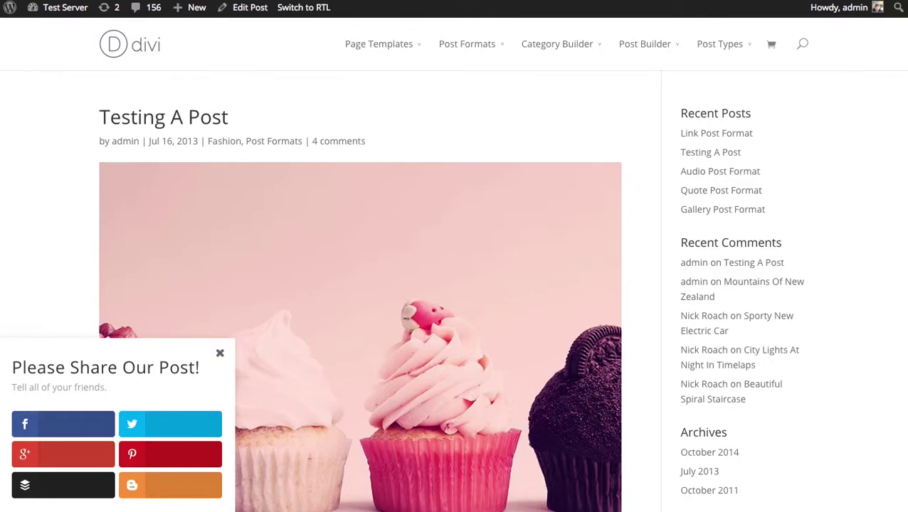
Reload the Testing A Post page and check whether the fly-in reacts to reading and scrolling without commenting
{"action": "key", "text": "super+r"}
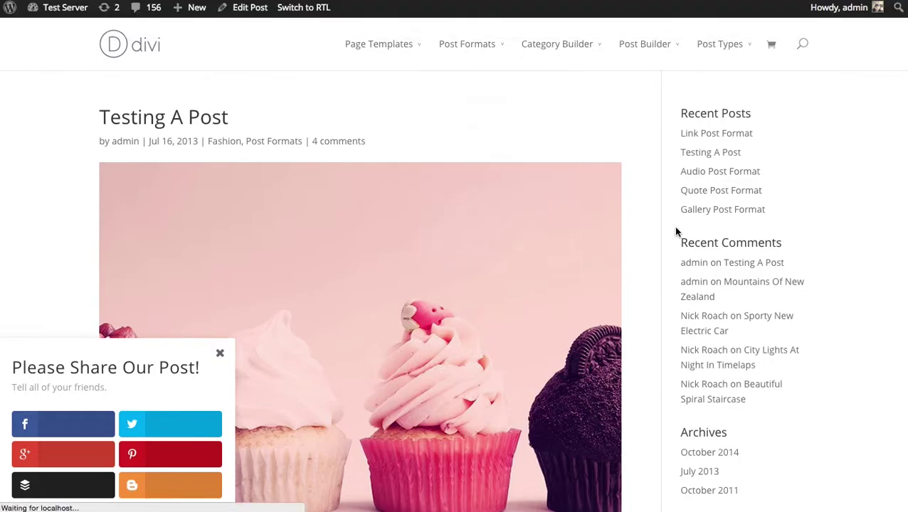
{"action": "scroll", "coordinate": [661, 151], "scroll_direction": "down", "scroll_amount": 15}
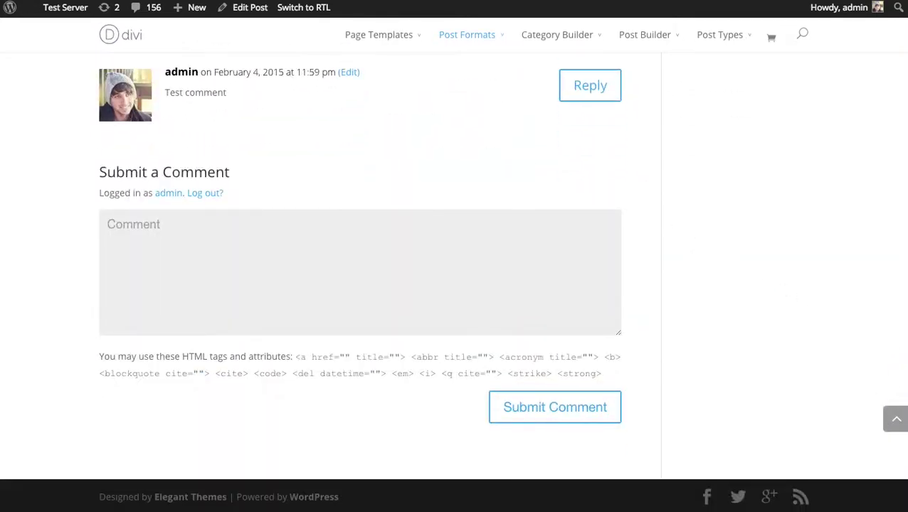
{"action": "scroll", "coordinate": [360, 270], "scroll_direction": "up", "scroll_amount": 15}
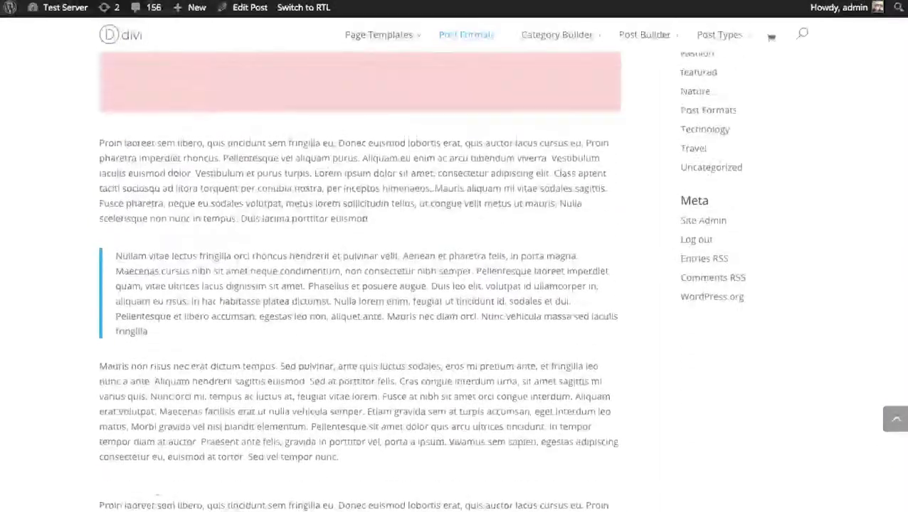
{"action": "scroll", "coordinate": [902, 418], "scroll_direction": "down", "scroll_amount": 15}
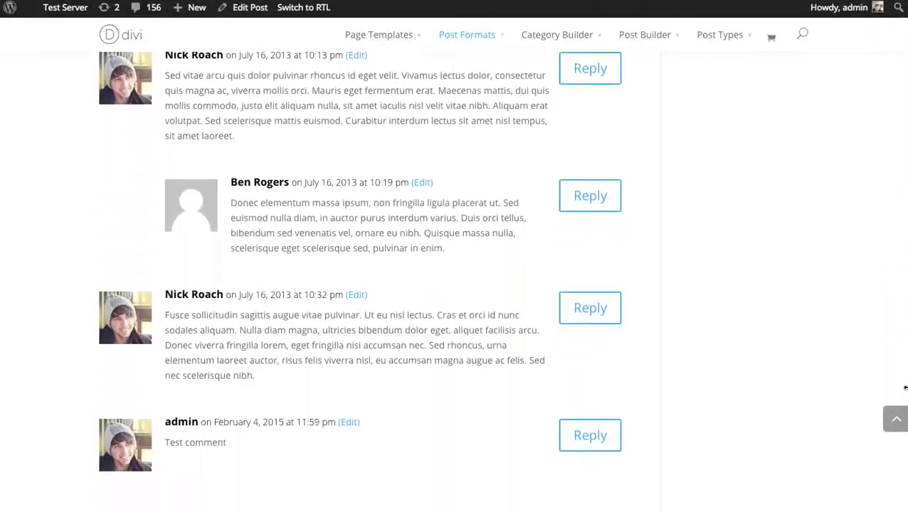
Try to submit "Test comment" as a comment on the Testing A Post page
{"action": "scroll", "coordinate": [902, 427], "scroll_direction": "down", "scroll_amount": 1}
{"action": "left_click", "coordinate": [337, 383]}
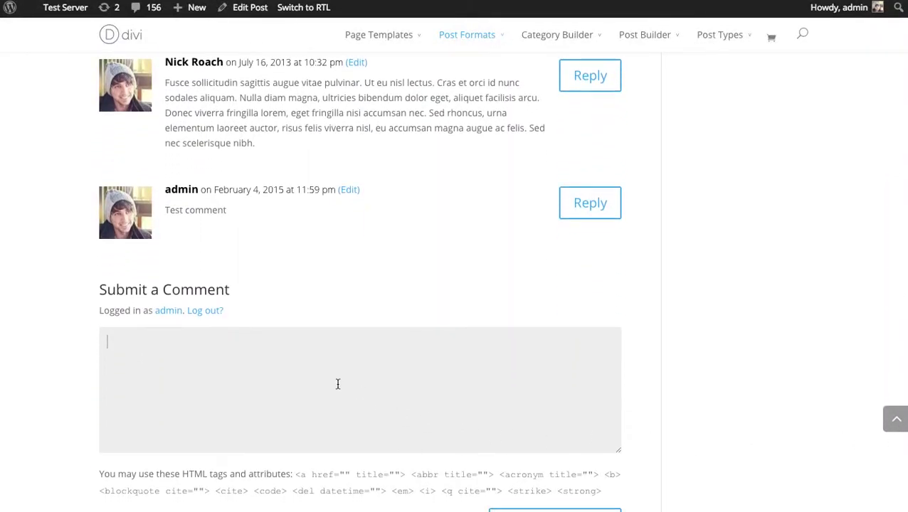
{"action": "type", "text": "Test comment"}
{"action": "scroll", "coordinate": [541, 385], "scroll_direction": "down", "scroll_amount": 2}
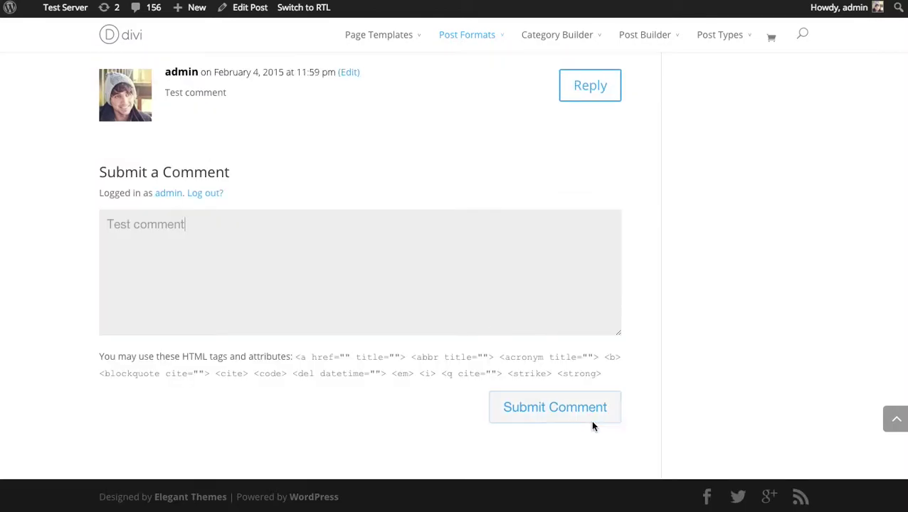
{"action": "left_click", "coordinate": [584, 408]}
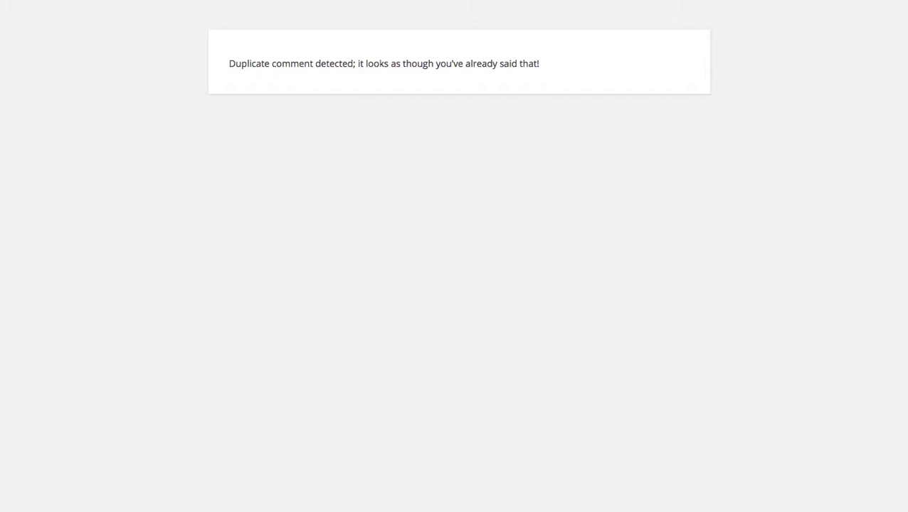
Return to the post and submit the comment "This was a great post!" to test the commenting trigger
{"action": "key", "text": "alt+Left"}
{"action": "scroll", "coordinate": [353, 259], "scroll_direction": "up", "scroll_amount": 2}
{"action": "scroll", "coordinate": [353, 269], "scroll_direction": "down", "scroll_amount": 1}
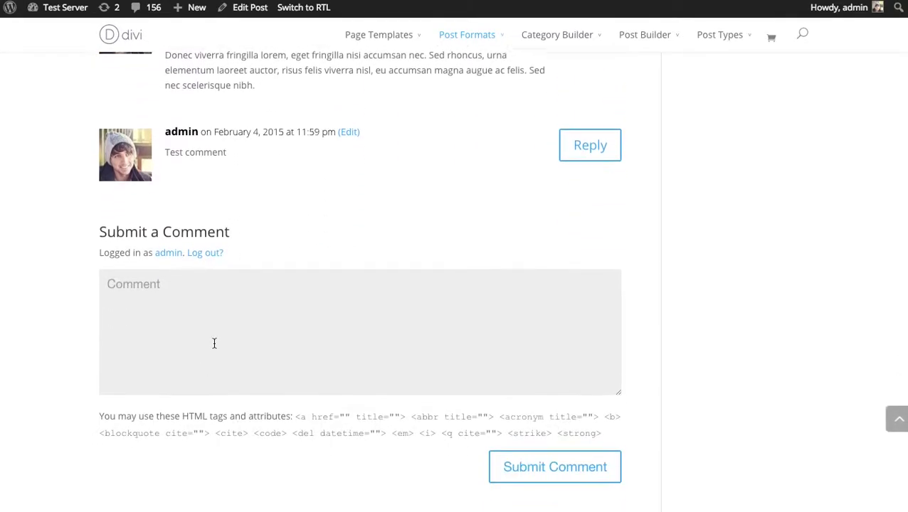
{"action": "left_click", "coordinate": [214, 326]}
{"action": "type", "text": "This was a great post!"}
{"action": "left_click", "coordinate": [569, 462]}
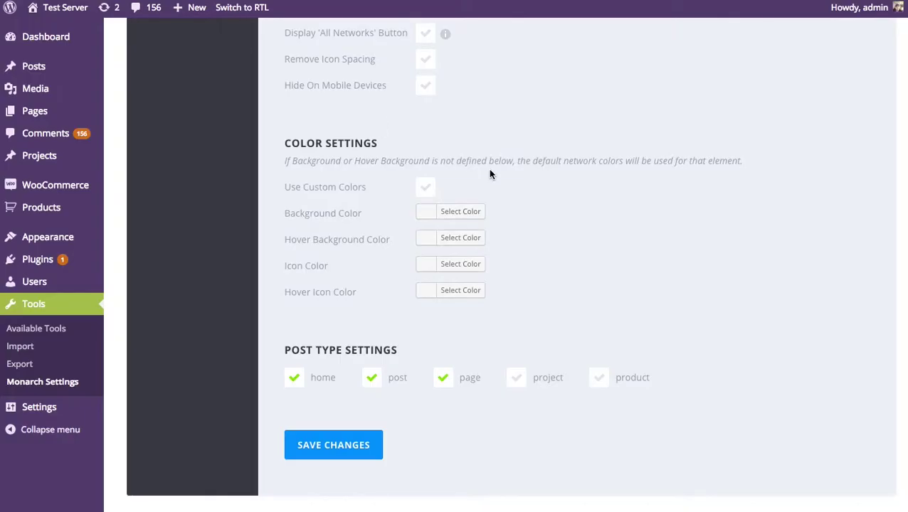
{"action": "scroll", "coordinate": [602, 245], "scroll_direction": "up", "scroll_amount": 5}
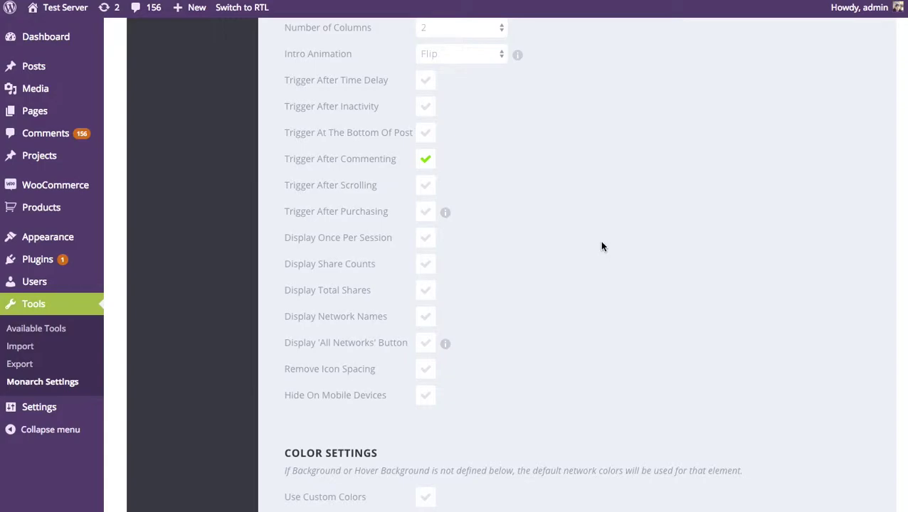
{"action": "left_click", "coordinate": [426, 109]}
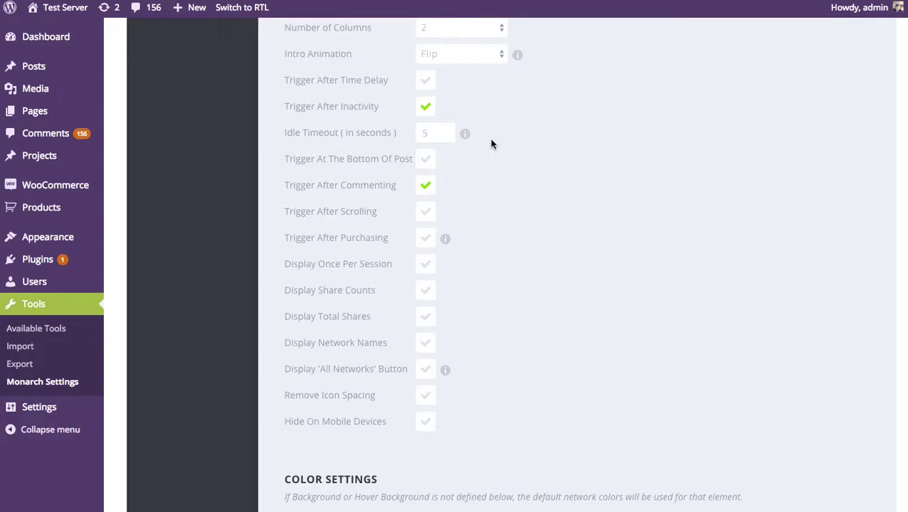
{"action": "left_click", "coordinate": [426, 107]}
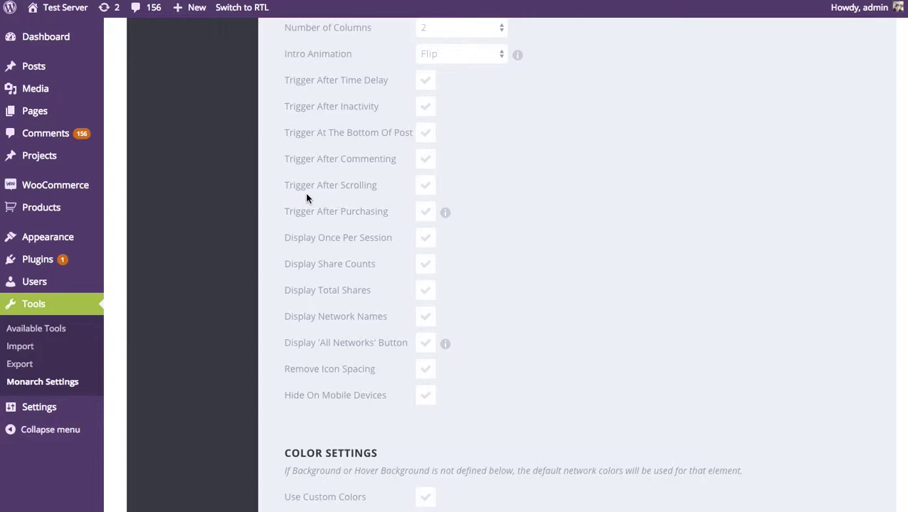
Turn on Trigger After Scrolling for the fly-in, keeping the percentage down the page at 50
{"action": "left_click", "coordinate": [425, 188]}
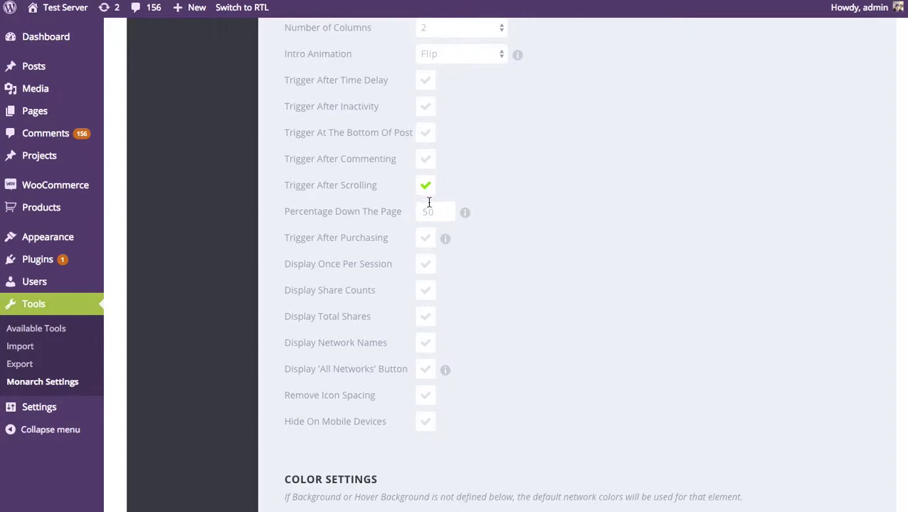
{"action": "left_click_drag", "start_coordinate": [437, 211], "coordinate": [418, 211]}
{"action": "left_click", "coordinate": [508, 218]}
{"action": "scroll", "coordinate": [612, 247], "scroll_direction": "down", "scroll_amount": 6}
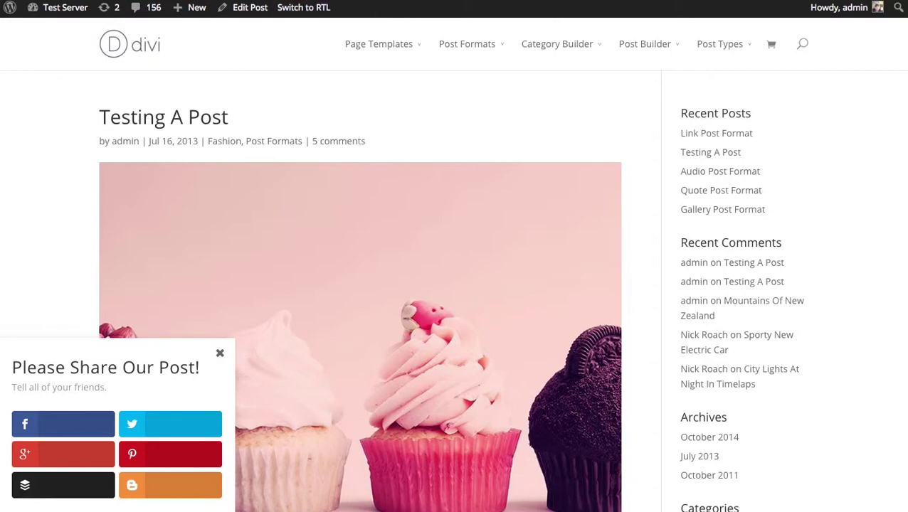
Reload the Testing A Post page and scroll down it to check the fly-in's scrolling trigger
{"action": "key", "text": "Return"}
{"action": "scroll", "coordinate": [617, 158], "scroll_direction": "down", "scroll_amount": 15}
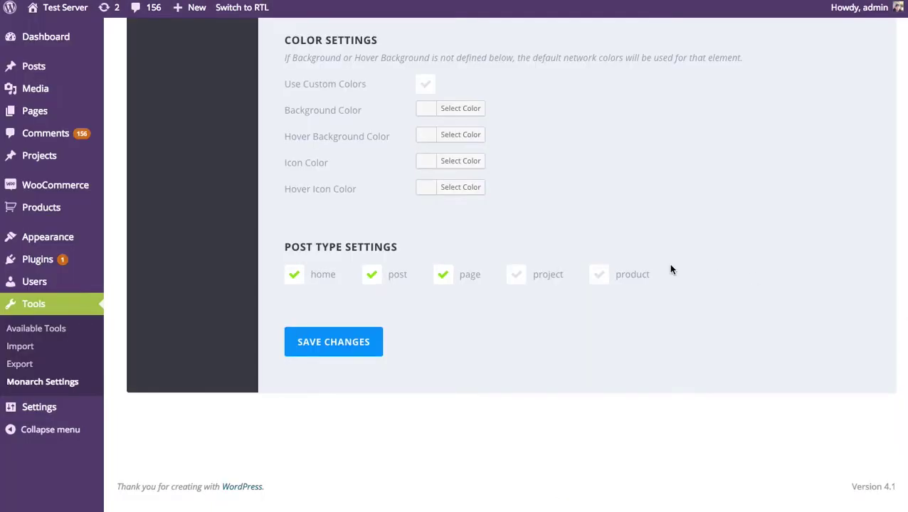
Turn off Trigger After Scrolling for the fly-in
{"action": "scroll", "coordinate": [670, 269], "scroll_direction": "up", "scroll_amount": 5}
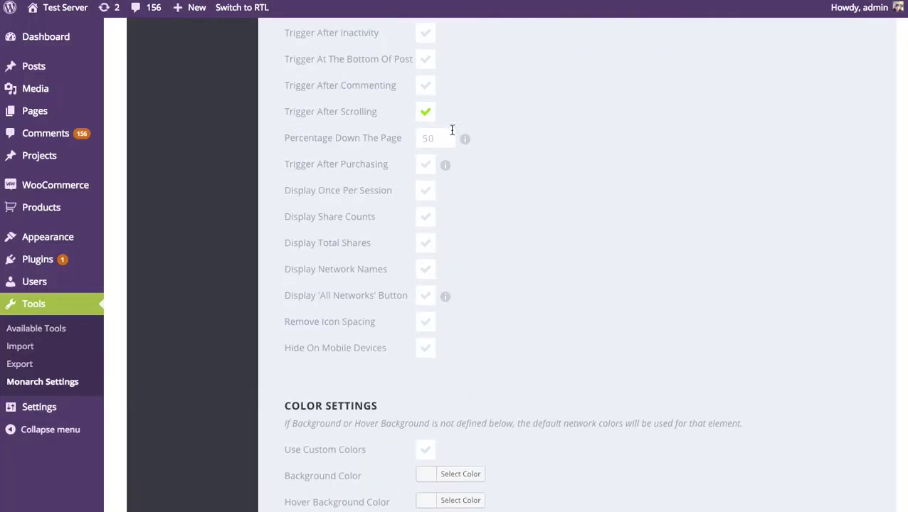
{"action": "left_click", "coordinate": [425, 113]}
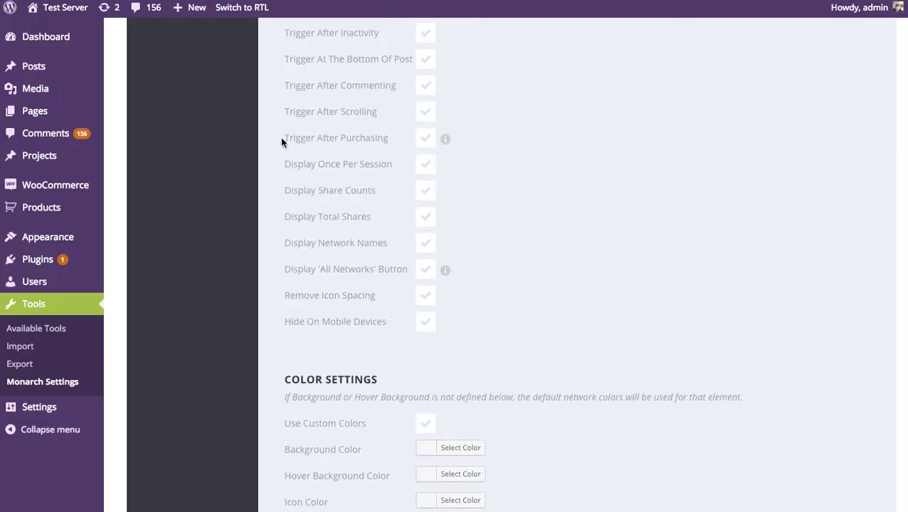
{"action": "left_click", "coordinate": [427, 141]}
{"action": "left_click", "coordinate": [427, 141]}
{"action": "left_click", "coordinate": [426, 141]}
{"action": "left_click", "coordinate": [426, 140]}
Turn on Display Once Per Session with a session duration of 1 day, and enable Trigger At The Bottom Of Post
{"action": "left_click", "coordinate": [429, 171]}
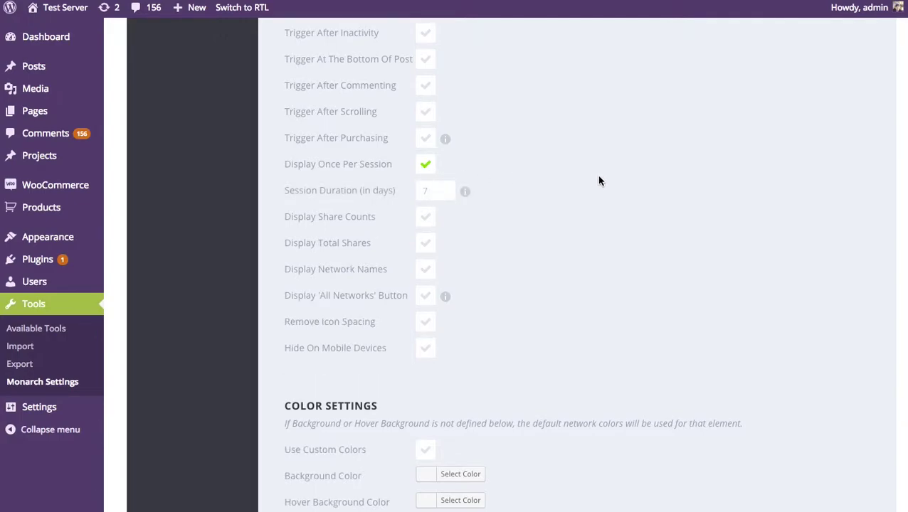
{"action": "left_click_drag", "start_coordinate": [436, 191], "coordinate": [420, 191]}
{"action": "type", "text": "1"}
{"action": "left_click_drag", "start_coordinate": [432, 190], "coordinate": [413, 191]}
{"action": "left_click", "coordinate": [617, 192]}
{"action": "scroll", "coordinate": [466, 265], "scroll_direction": "up", "scroll_amount": 1}
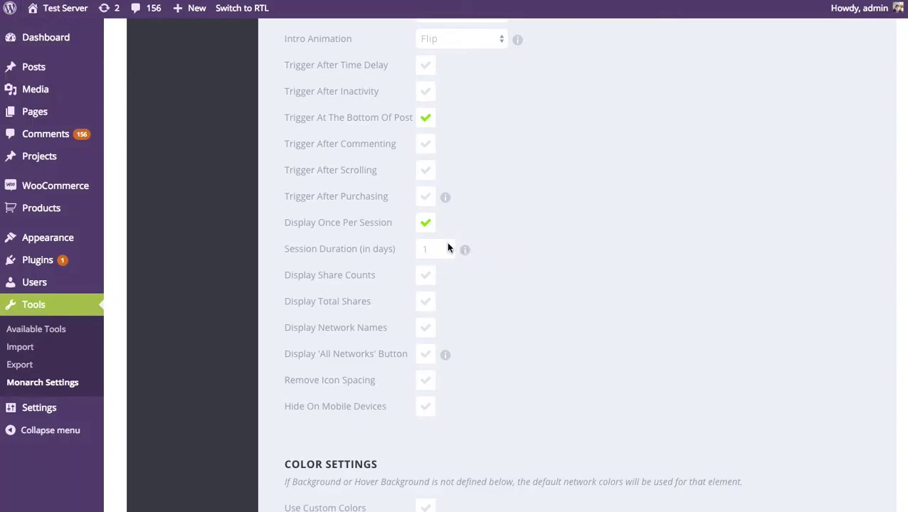
Turn off Display Once Per Session, turn on Display Share Counts for the fly-in, and save the changes
{"action": "left_click", "coordinate": [427, 229]}
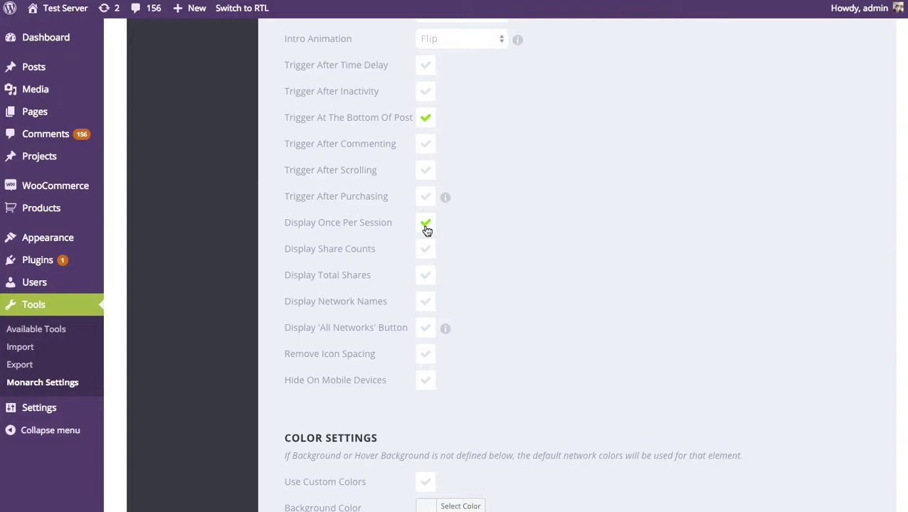
{"action": "left_click", "coordinate": [441, 232]}
{"action": "left_click", "coordinate": [425, 253]}
{"action": "scroll", "coordinate": [498, 262], "scroll_direction": "down", "scroll_amount": 6}
{"action": "left_click", "coordinate": [333, 399]}
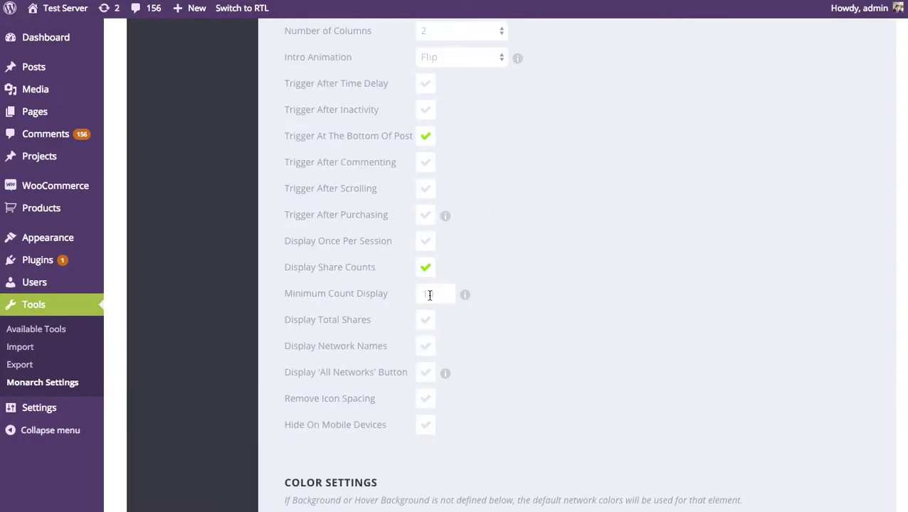
{"action": "double_click", "coordinate": [430, 294]}
{"action": "left_click", "coordinate": [558, 292]}
{"action": "scroll", "coordinate": [557, 296], "scroll_direction": "down", "scroll_amount": 6}
{"action": "left_click", "coordinate": [343, 341]}
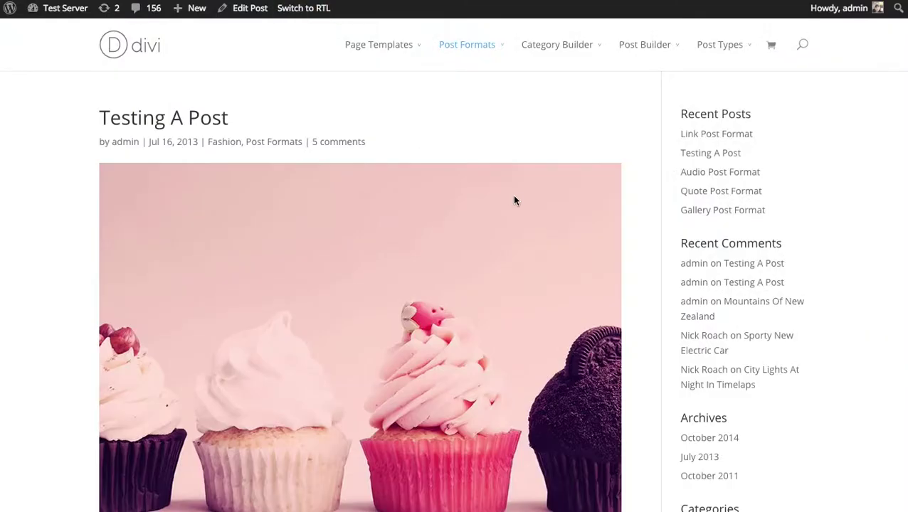
Scroll through the Testing A Post page to check the share counts in the fly-in
{"action": "scroll", "coordinate": [513, 200], "scroll_direction": "down", "scroll_amount": 15}
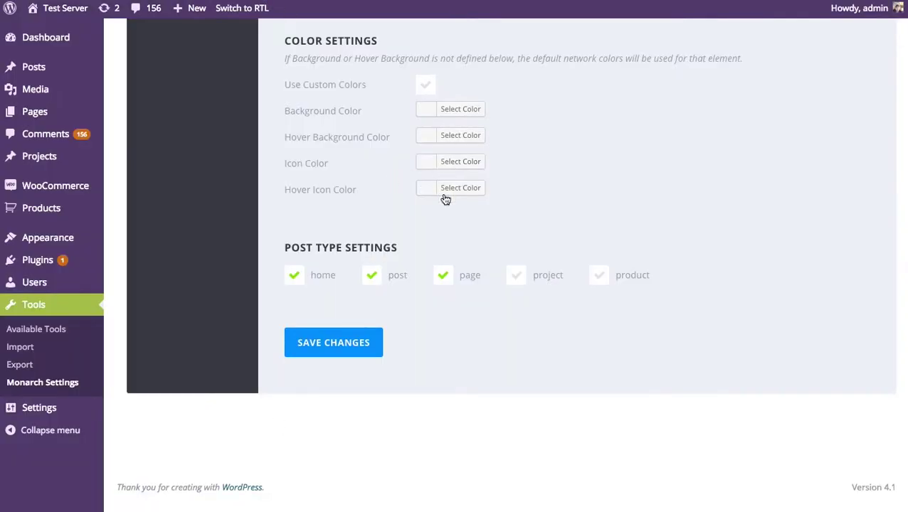
Set the fly-in's Minimum Count Display to 10, save the changes, and check the fly-in on the Testing A Post page
{"action": "scroll", "coordinate": [444, 197], "scroll_direction": "up", "scroll_amount": 5}
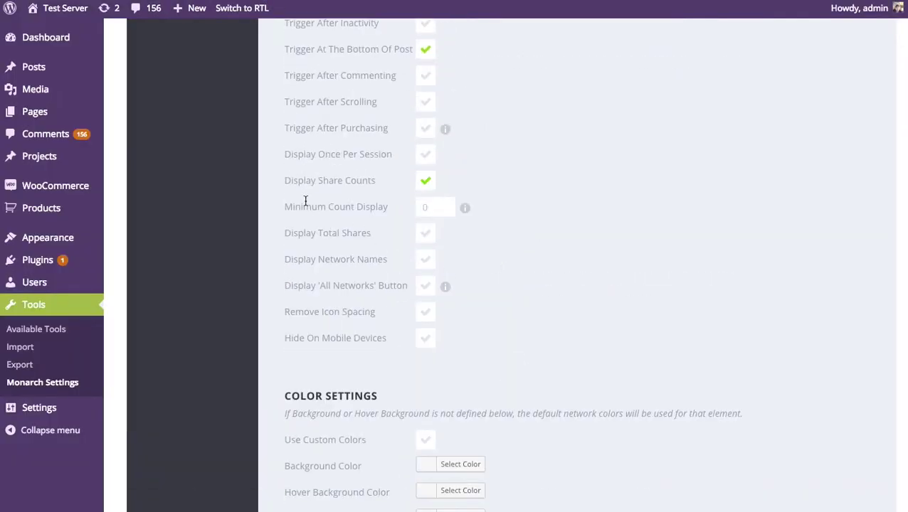
{"action": "left_click", "coordinate": [425, 180]}
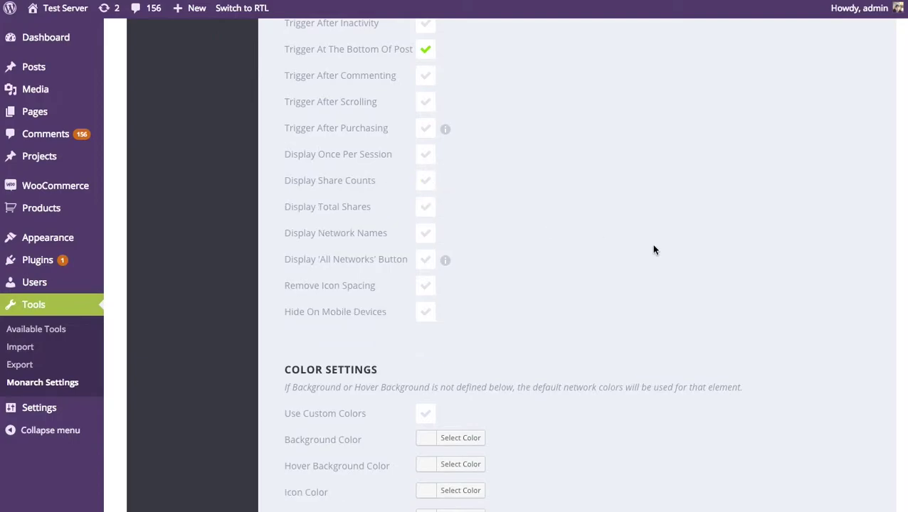
{"action": "left_click", "coordinate": [427, 183]}
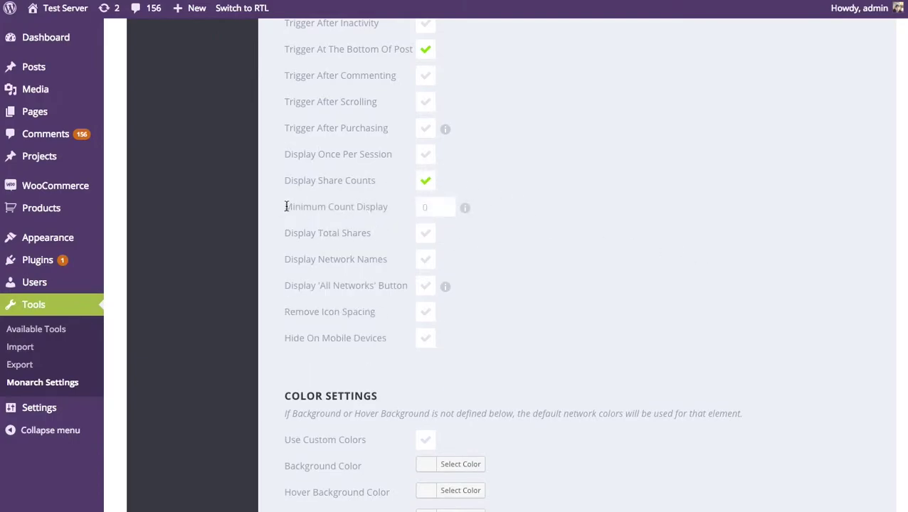
{"action": "left_click", "coordinate": [435, 206]}
{"action": "key", "text": "BackSpace"}
{"action": "type", "text": "10"}
{"action": "scroll", "coordinate": [370, 345], "scroll_direction": "down", "scroll_amount": 5}
{"action": "left_click", "coordinate": [371, 344]}
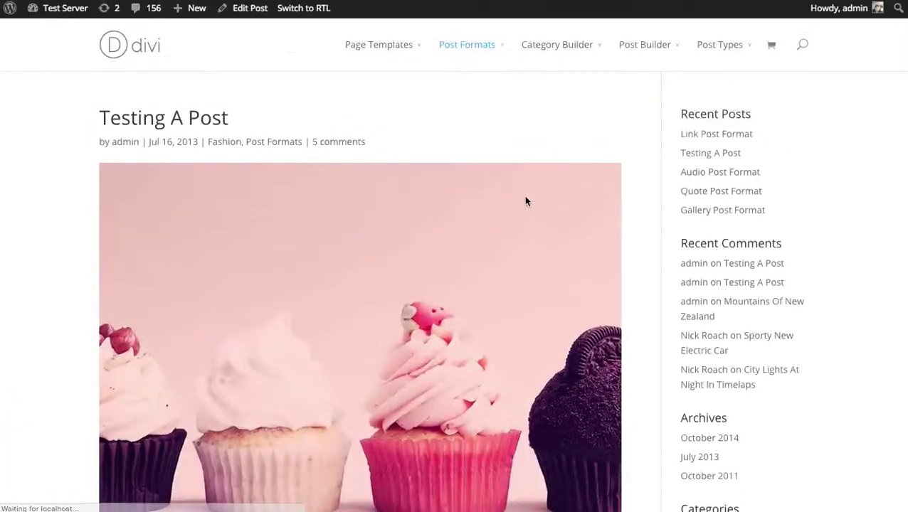
{"action": "scroll", "coordinate": [525, 202], "scroll_direction": "down", "scroll_amount": 15}
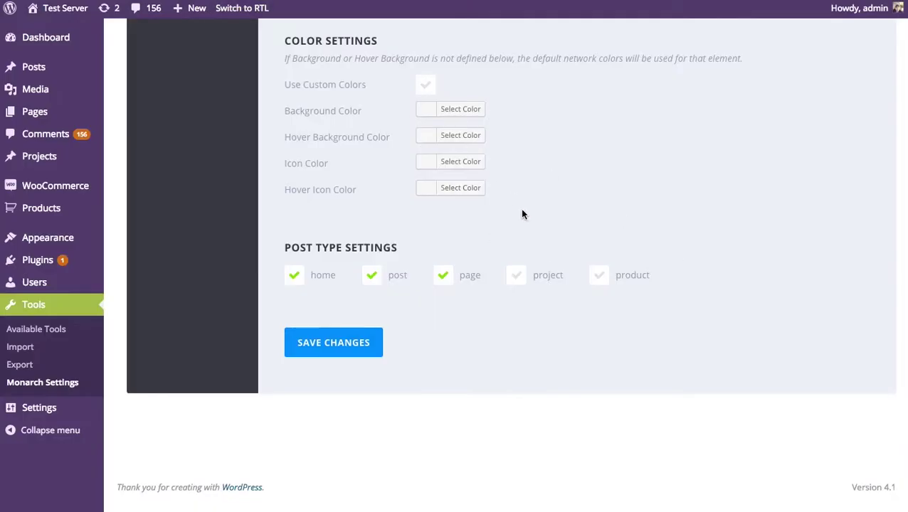
Set Minimum Count Display to 0, turn on Display Total Shares for the fly-in, and save the changes
{"action": "scroll", "coordinate": [523, 212], "scroll_direction": "up", "scroll_amount": 4}
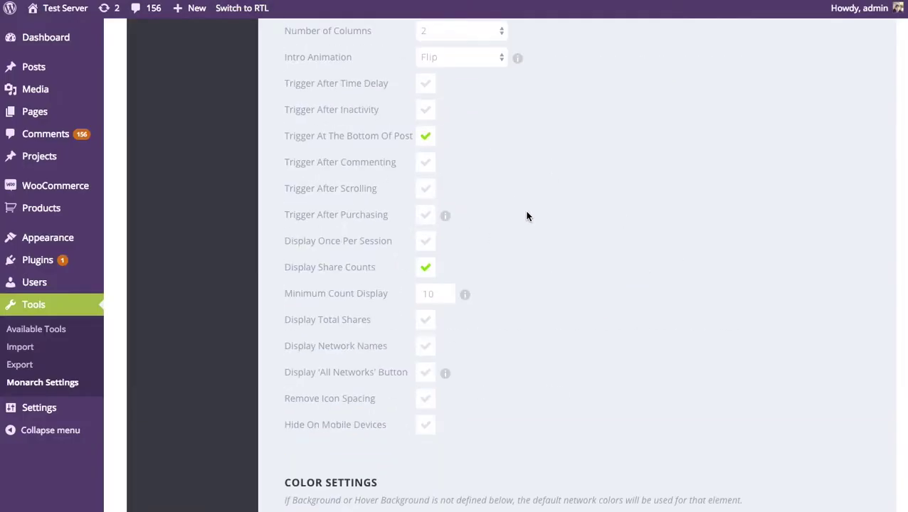
{"action": "double_click", "coordinate": [444, 295]}
{"action": "type", "text": "0"}
{"action": "left_click", "coordinate": [425, 321]}
{"action": "scroll", "coordinate": [510, 340], "scroll_direction": "down", "scroll_amount": 1}
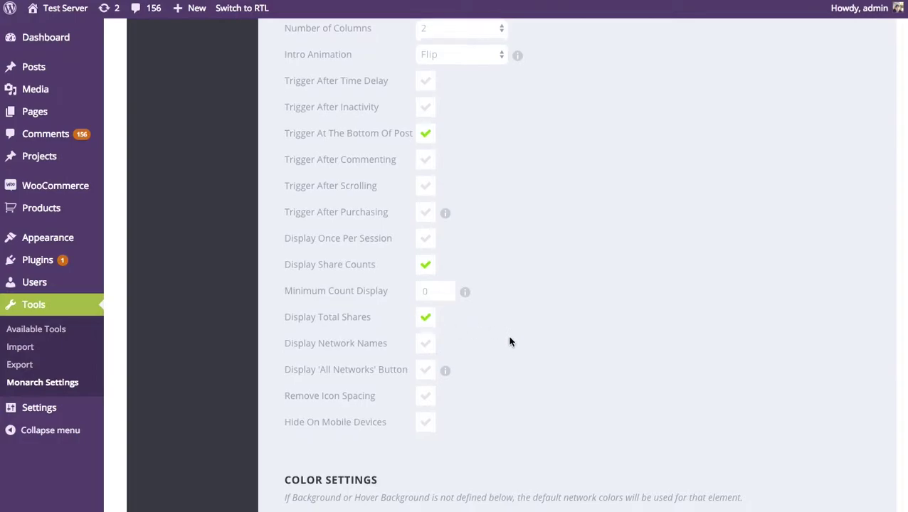
{"action": "scroll", "coordinate": [510, 341], "scroll_direction": "down", "scroll_amount": 8}
{"action": "left_click", "coordinate": [324, 396]}
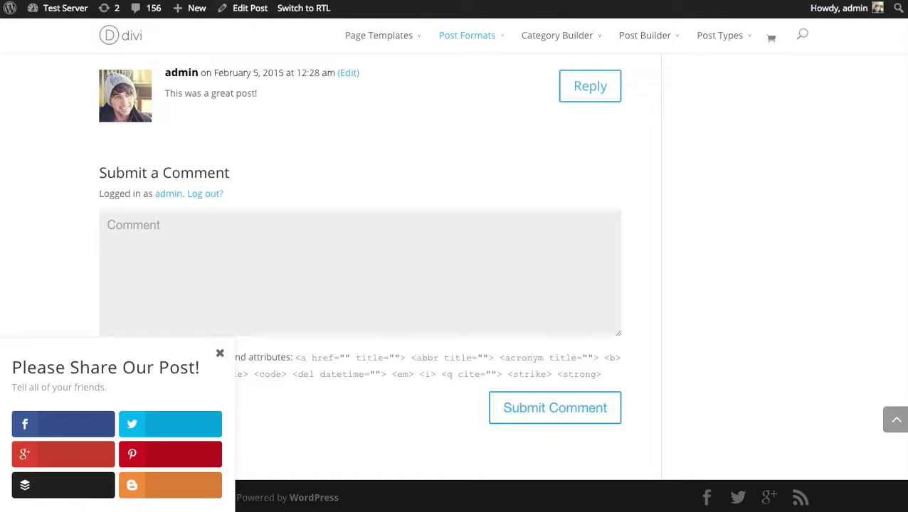
Scroll through the Testing A Post page to check the total shares line in the fly-in
{"action": "scroll", "coordinate": [383, 167], "scroll_direction": "up", "scroll_amount": 3}
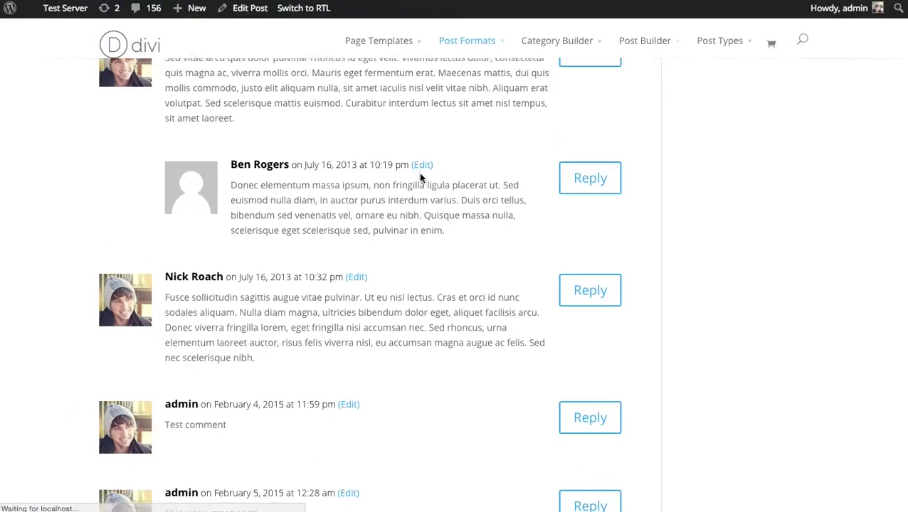
{"action": "scroll", "coordinate": [419, 179], "scroll_direction": "down", "scroll_amount": 6}
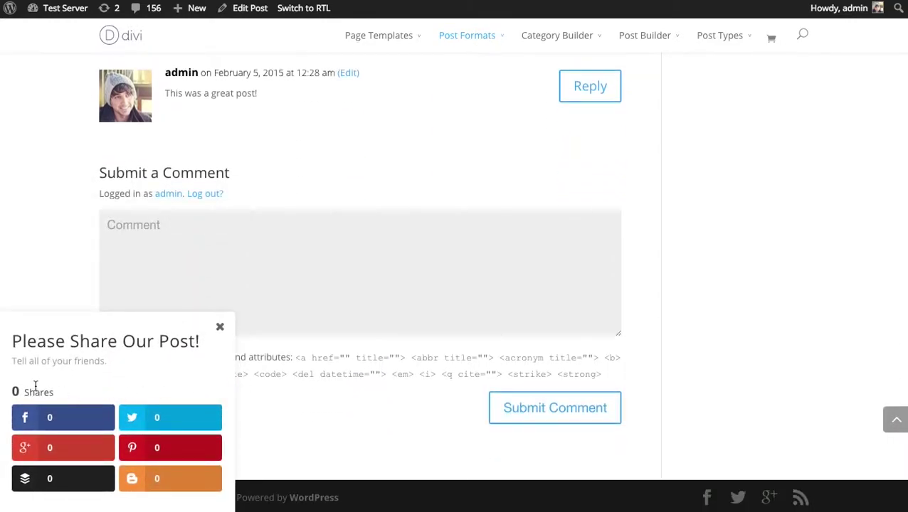
{"action": "left_click_drag", "start_coordinate": [12, 392], "coordinate": [54, 392]}
{"action": "left_click", "coordinate": [71, 393]}
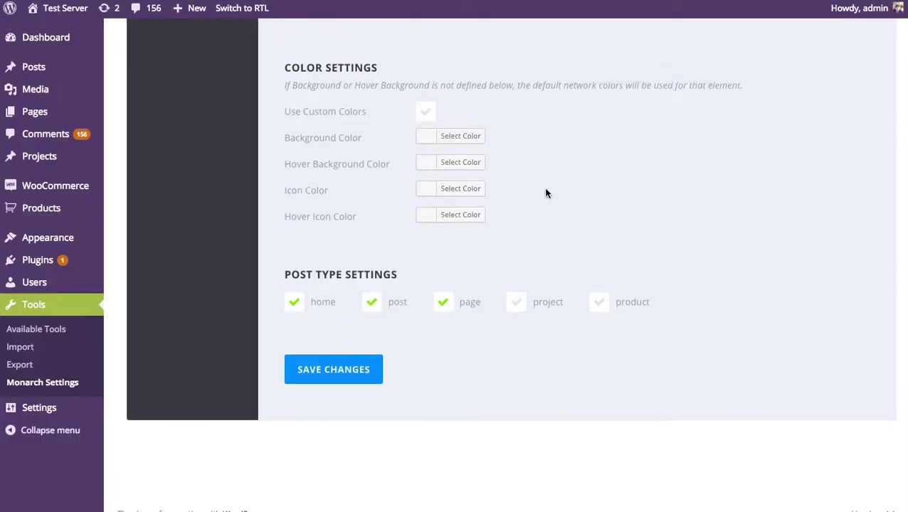
Turn on Display Network Names for the fly-in, save the changes, and reload the post page
{"action": "scroll", "coordinate": [546, 192], "scroll_direction": "up", "scroll_amount": 4}
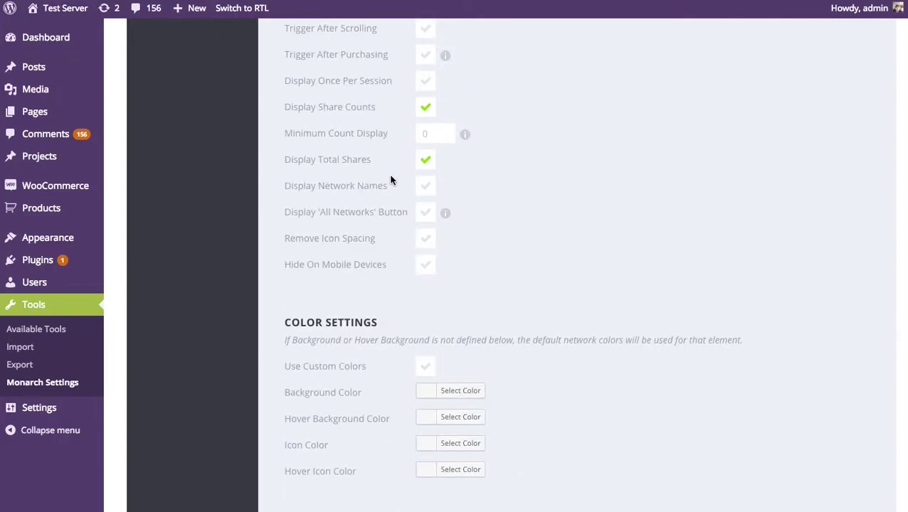
{"action": "left_click", "coordinate": [427, 188]}
{"action": "scroll", "coordinate": [573, 247], "scroll_direction": "down", "scroll_amount": 5}
{"action": "left_click", "coordinate": [356, 338]}
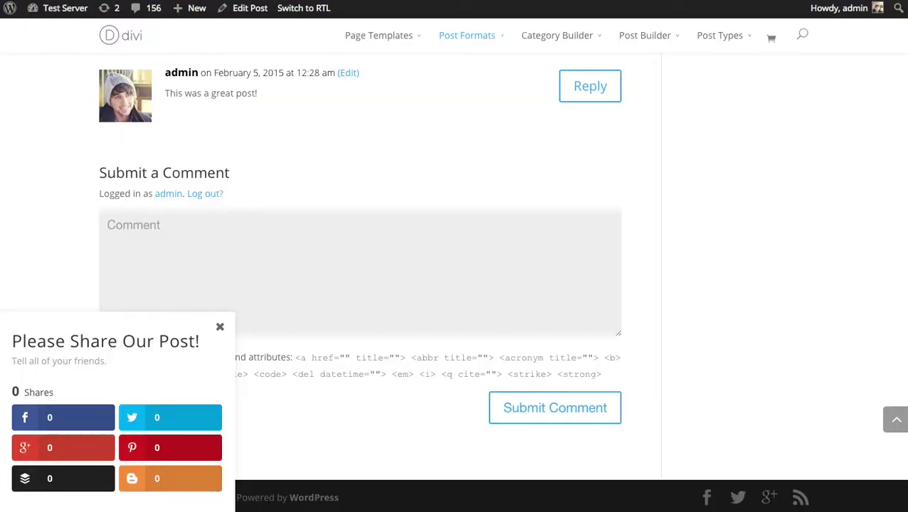
{"action": "key", "text": "super+r"}
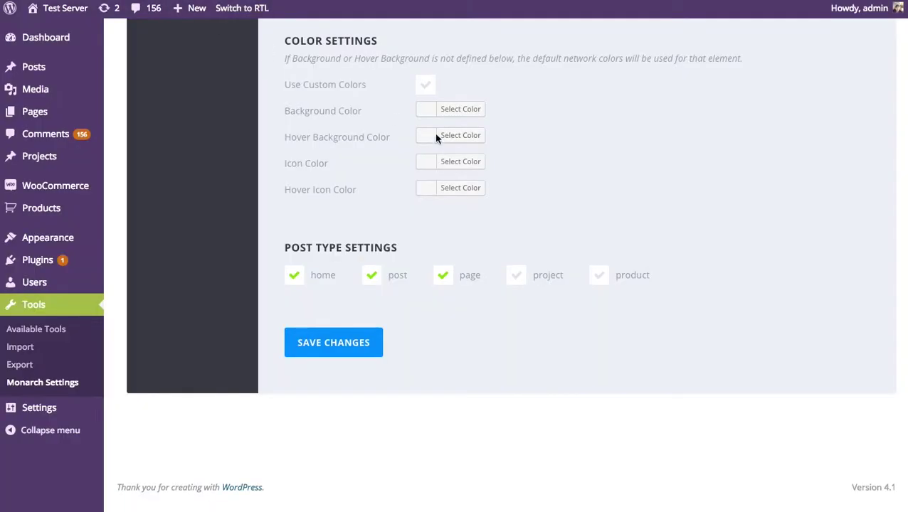
Remove Blogger from the social sharing networks in Monarch's network management
{"action": "scroll", "coordinate": [608, 290], "scroll_direction": "up", "scroll_amount": 4}
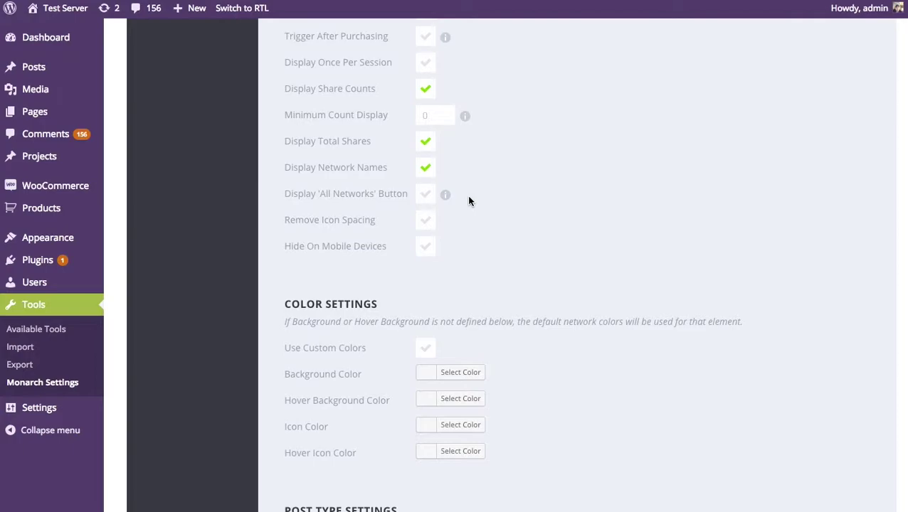
{"action": "scroll", "coordinate": [498, 213], "scroll_direction": "up", "scroll_amount": 15}
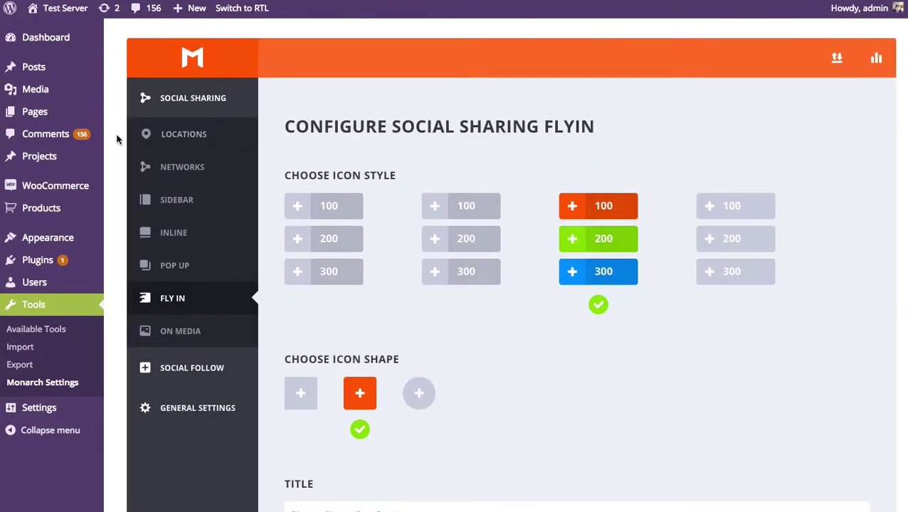
{"action": "left_click", "coordinate": [184, 167]}
{"action": "scroll", "coordinate": [640, 242], "scroll_direction": "down", "scroll_amount": 3}
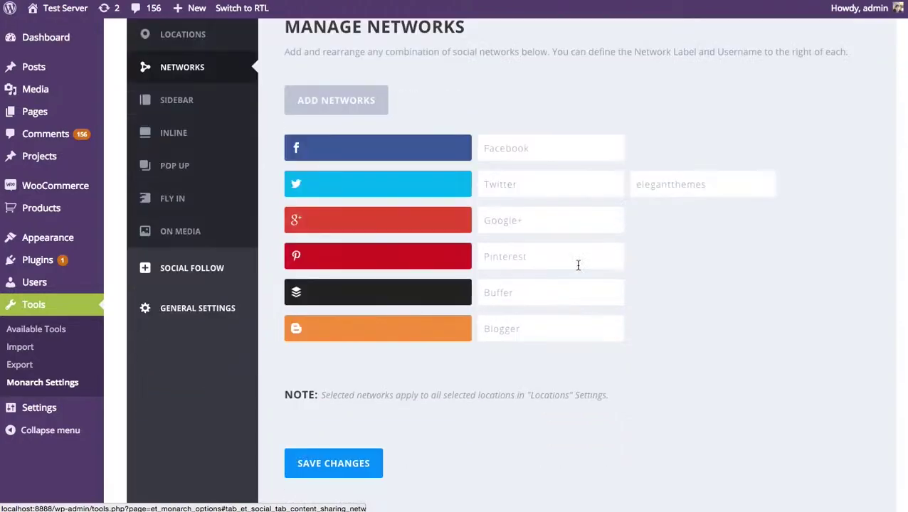
{"action": "left_click", "coordinate": [459, 329]}
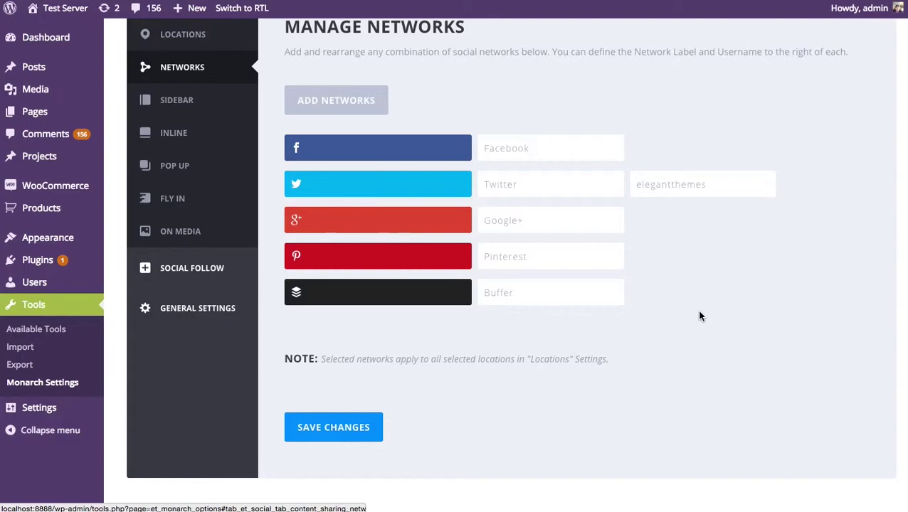
Turn on Display 'All Networks' Button in the fly-in settings and save the changes
{"action": "left_click", "coordinate": [198, 193]}
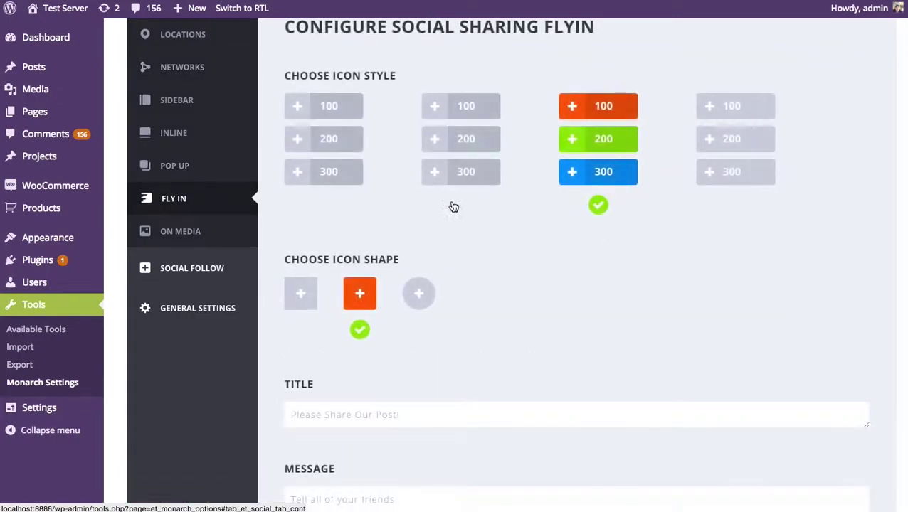
{"action": "scroll", "coordinate": [631, 242], "scroll_direction": "down", "scroll_amount": 10}
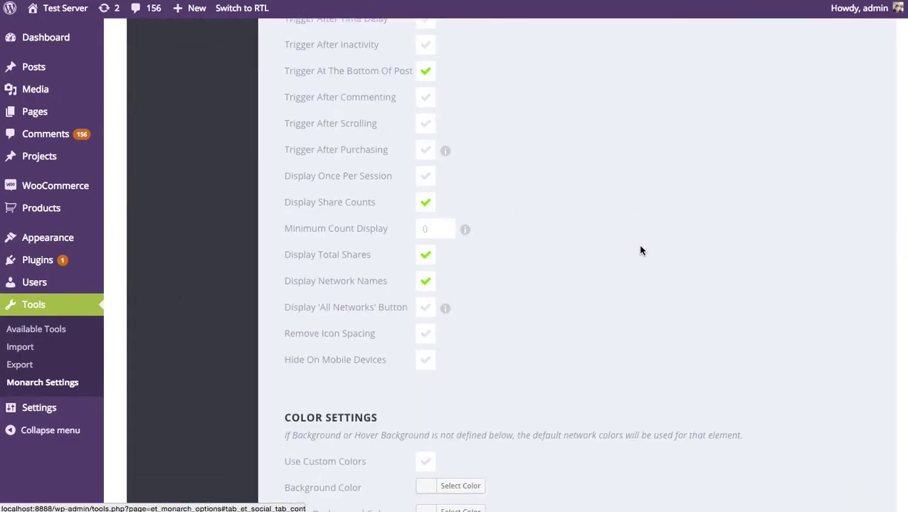
{"action": "left_click", "coordinate": [426, 286]}
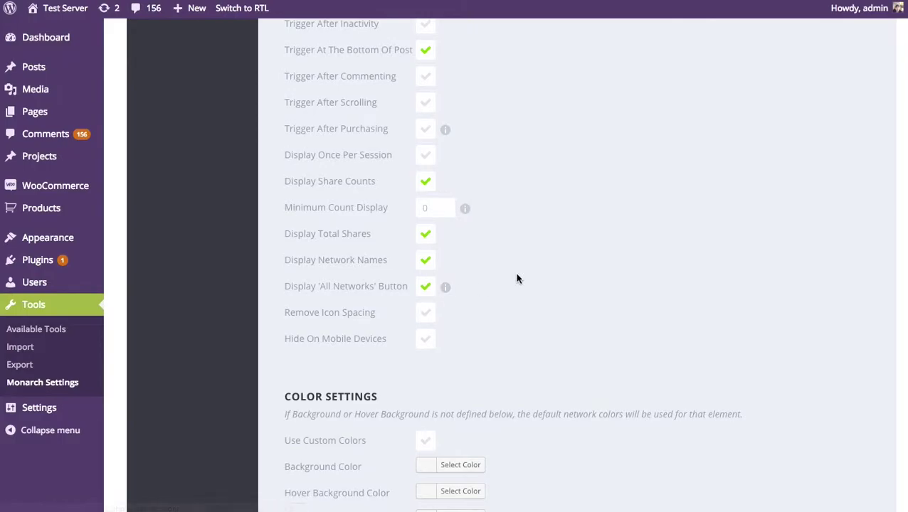
{"action": "scroll", "coordinate": [517, 279], "scroll_direction": "down", "scroll_amount": 5}
{"action": "left_click", "coordinate": [375, 348]}
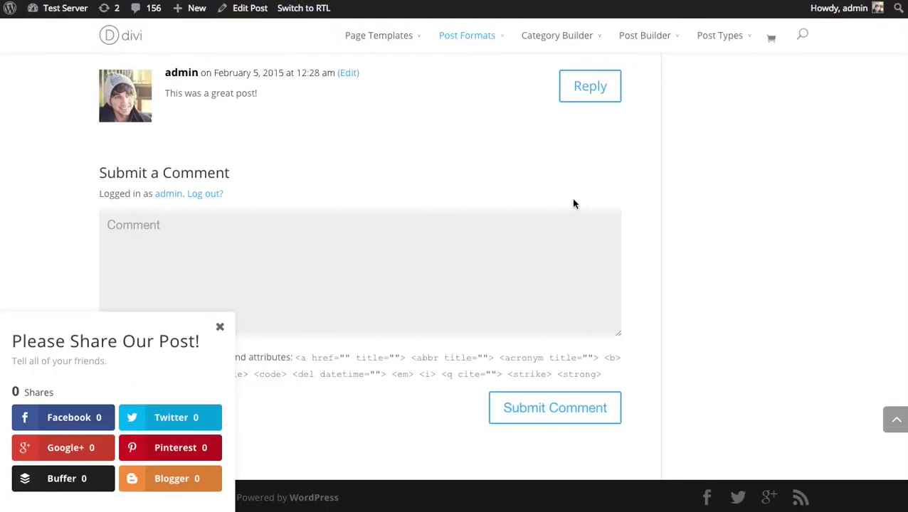
Examine the full network list opened from the fly-in on the post page, and close it
{"action": "scroll", "coordinate": [630, 235], "scroll_direction": "down", "scroll_amount": 10}
{"action": "scroll", "coordinate": [631, 223], "scroll_direction": "down", "scroll_amount": 5}
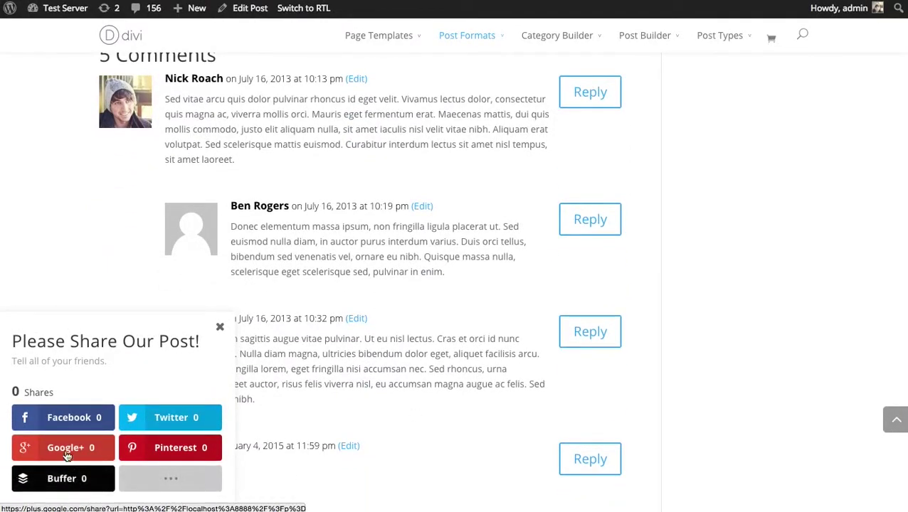
{"action": "left_click", "coordinate": [175, 479]}
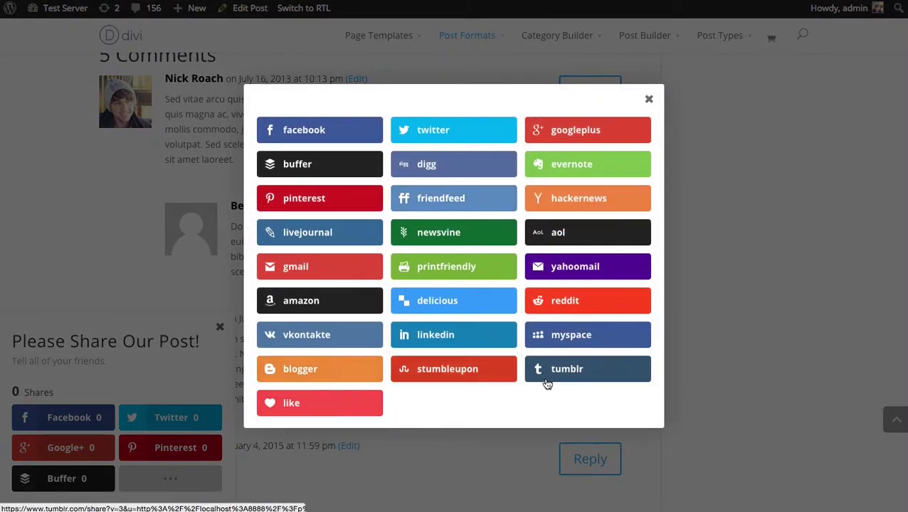
{"action": "left_click", "coordinate": [649, 99]}
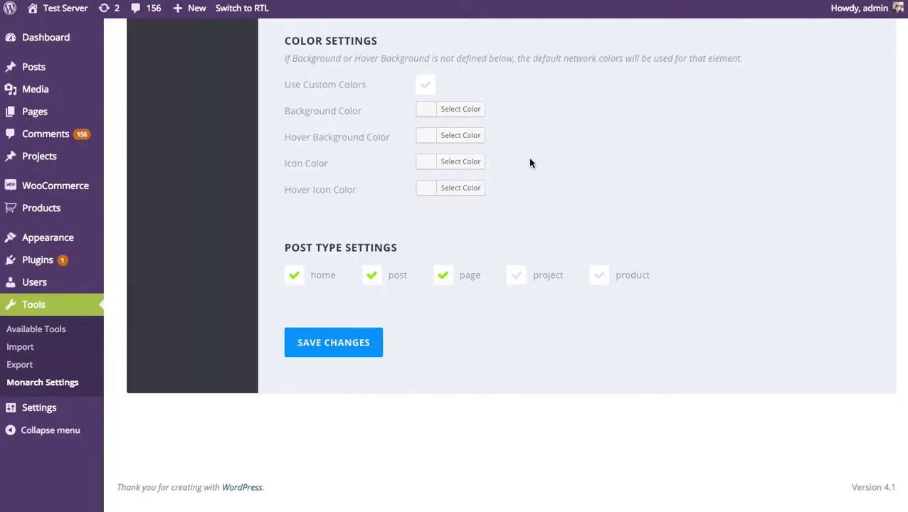
Turn on Remove Icon Spacing for the fly-in, save the changes, and check the icons on the post page
{"action": "scroll", "coordinate": [569, 192], "scroll_direction": "up", "scroll_amount": 4}
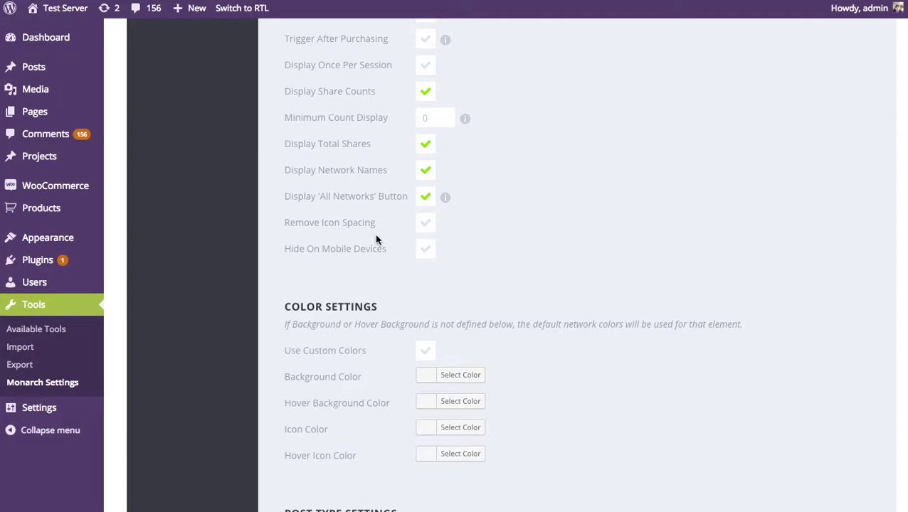
{"action": "left_click", "coordinate": [426, 227]}
{"action": "scroll", "coordinate": [582, 237], "scroll_direction": "down", "scroll_amount": 4}
{"action": "left_click", "coordinate": [375, 342]}
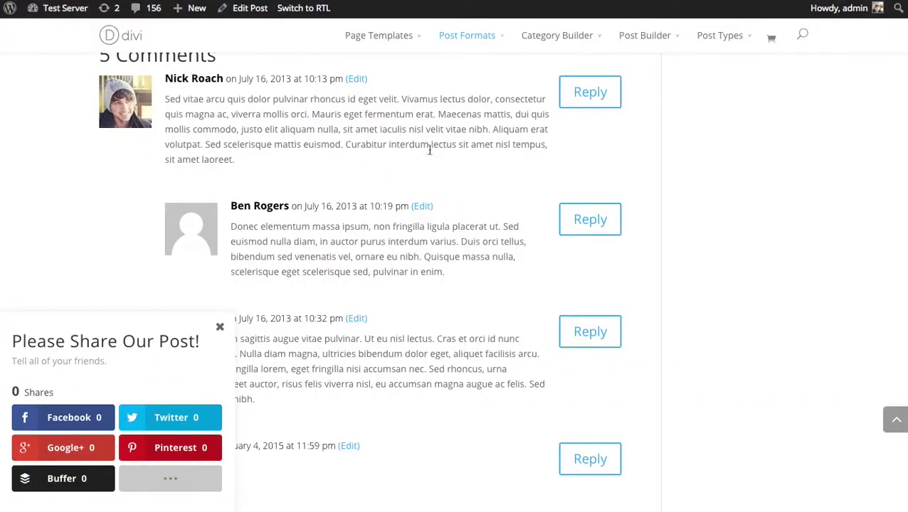
{"action": "scroll", "coordinate": [430, 150], "scroll_direction": "up", "scroll_amount": 4}
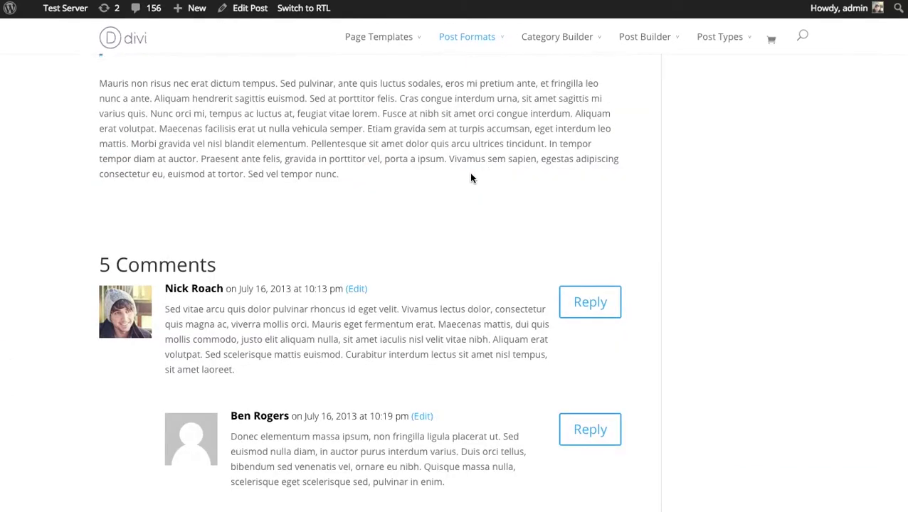
{"action": "scroll", "coordinate": [466, 184], "scroll_direction": "down", "scroll_amount": 7}
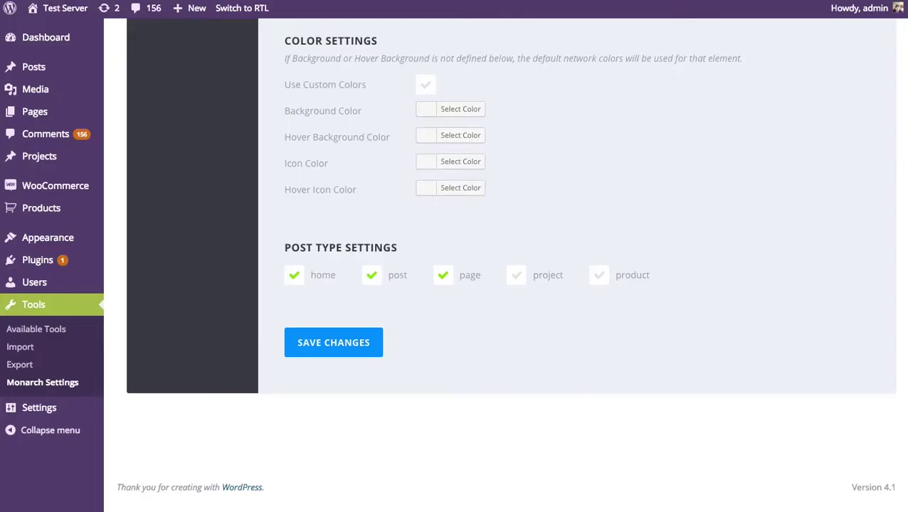
Turn on Hide On Mobile Devices for the fly-in and turn it back off
{"action": "scroll", "coordinate": [662, 242], "scroll_direction": "up", "scroll_amount": 5}
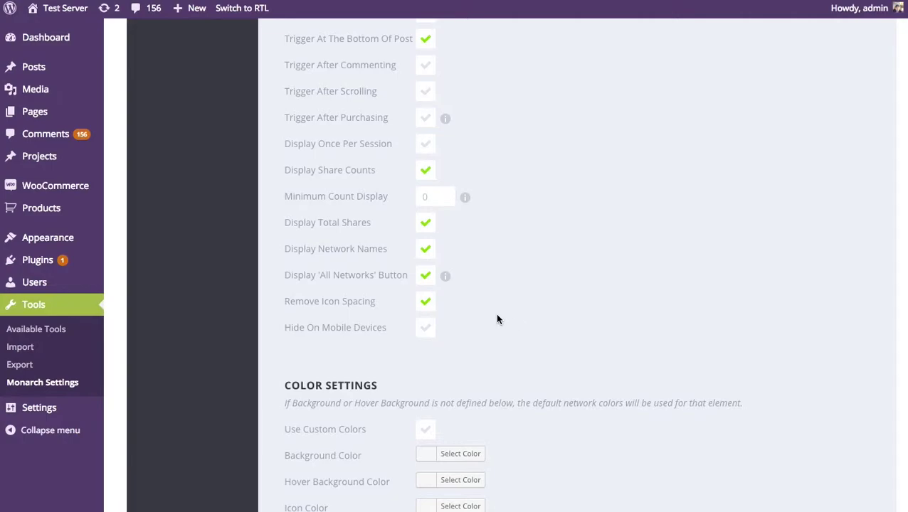
{"action": "left_click", "coordinate": [425, 328]}
{"action": "scroll", "coordinate": [627, 317], "scroll_direction": "down", "scroll_amount": 3}
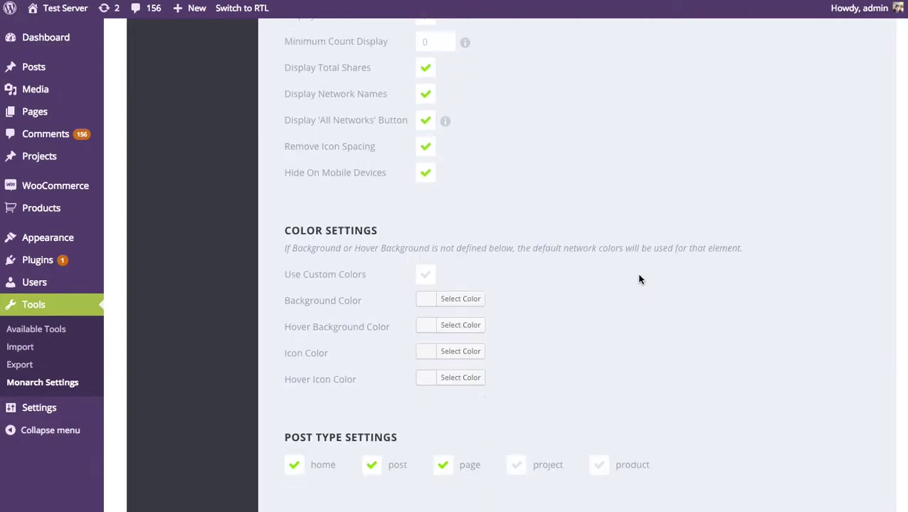
{"action": "left_click", "coordinate": [426, 125]}
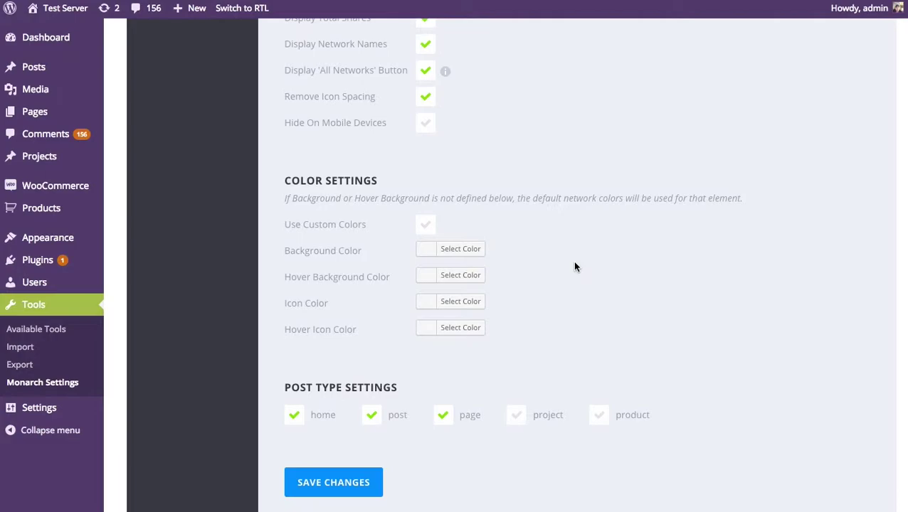
Turn on Use Custom Colors for the fly-in, then set the background color to orange and the hover background color to red
{"action": "scroll", "coordinate": [498, 328], "scroll_direction": "down", "scroll_amount": 1}
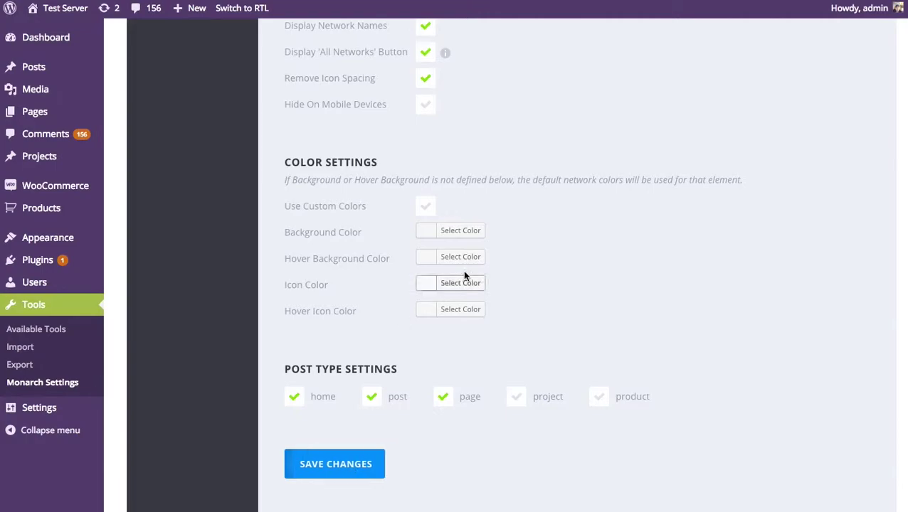
{"action": "left_click", "coordinate": [425, 206]}
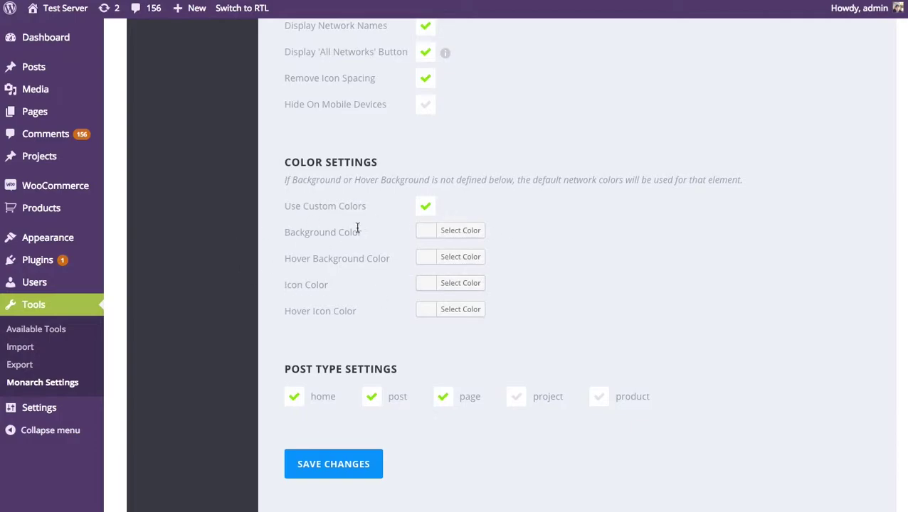
{"action": "left_click", "coordinate": [426, 232]}
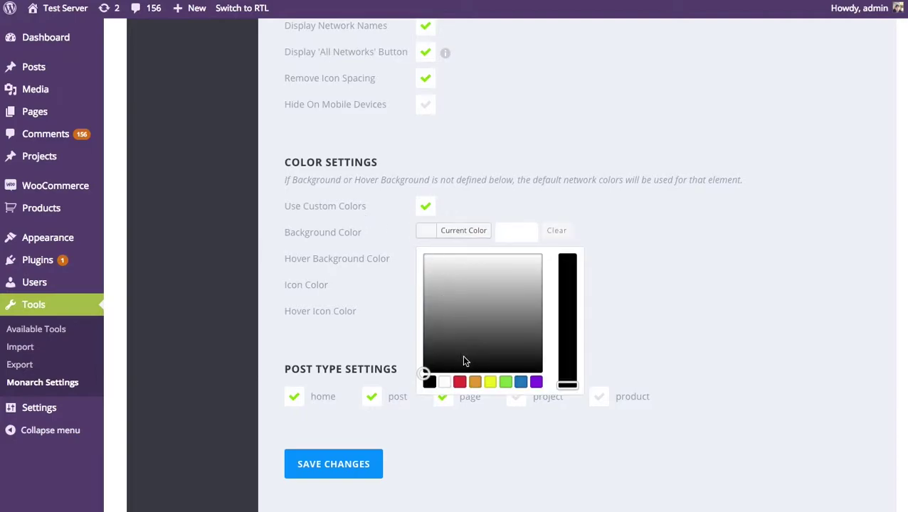
{"action": "left_click", "coordinate": [475, 382]}
{"action": "left_click", "coordinate": [660, 282]}
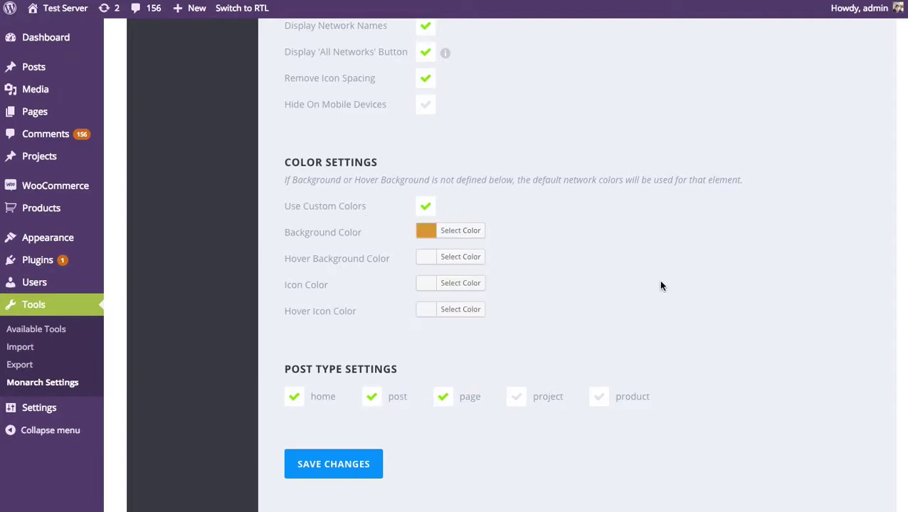
{"action": "left_click", "coordinate": [424, 258]}
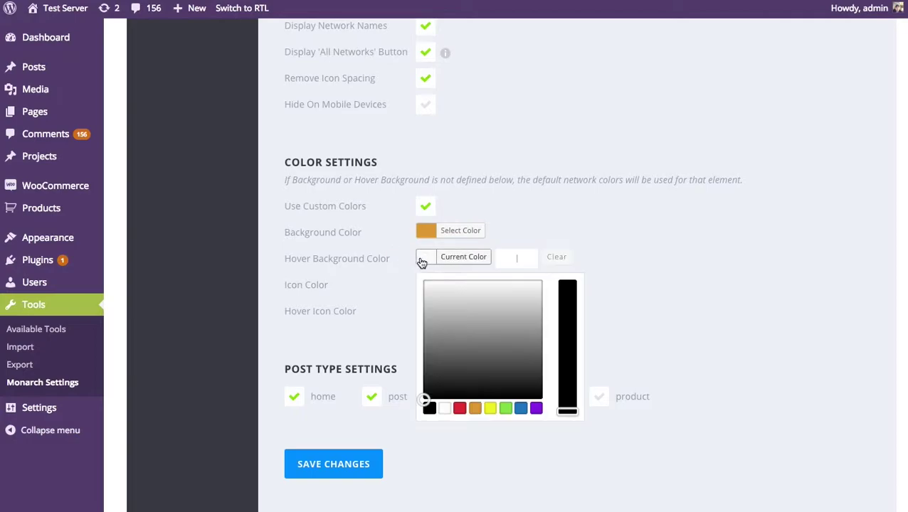
{"action": "left_click", "coordinate": [462, 408]}
{"action": "left_click", "coordinate": [644, 200]}
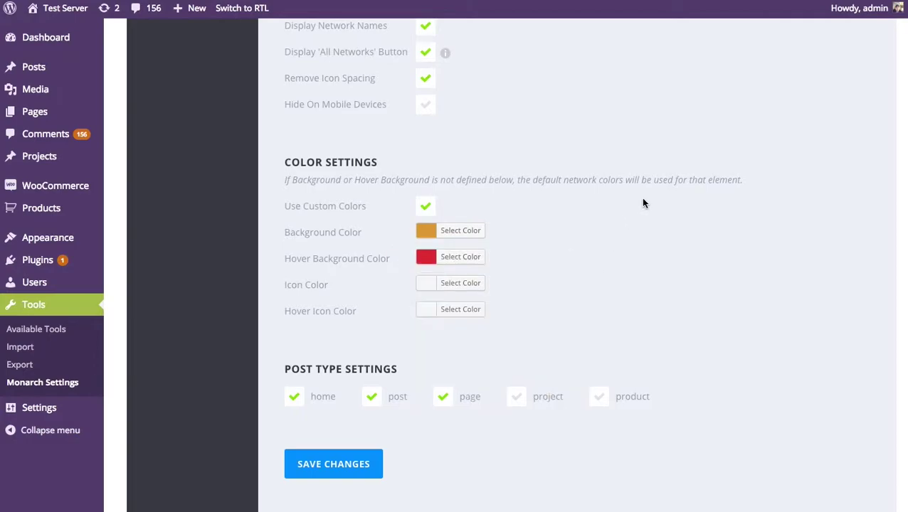
Set the fly-in's icon color and hover icon color to white and save the changes
{"action": "left_click", "coordinate": [423, 285]}
{"action": "left_click", "coordinate": [444, 434]}
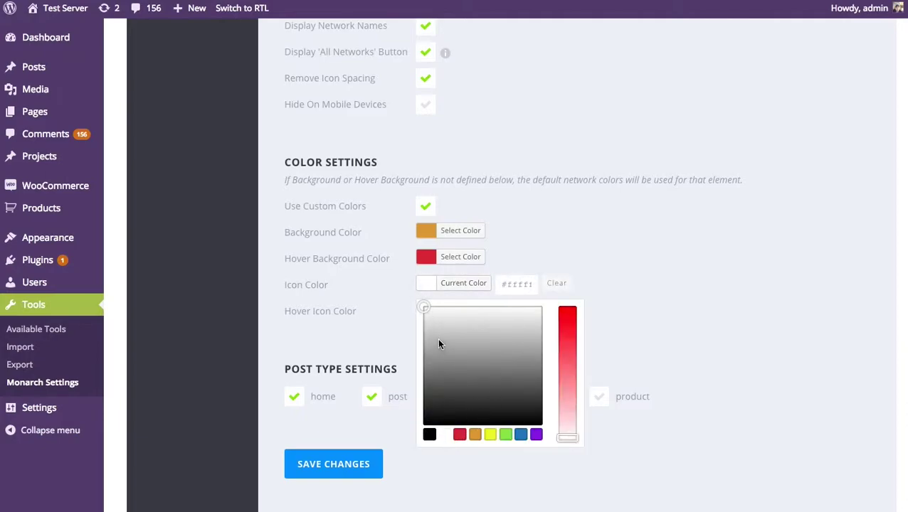
{"action": "left_click", "coordinate": [410, 316]}
{"action": "left_click", "coordinate": [425, 310]}
{"action": "left_click", "coordinate": [444, 461]}
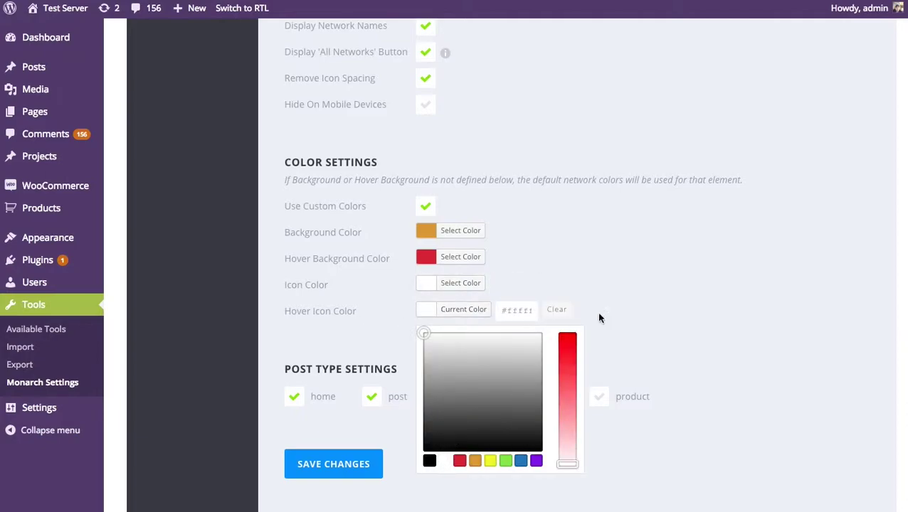
{"action": "left_click", "coordinate": [501, 375]}
{"action": "left_click", "coordinate": [360, 461]}
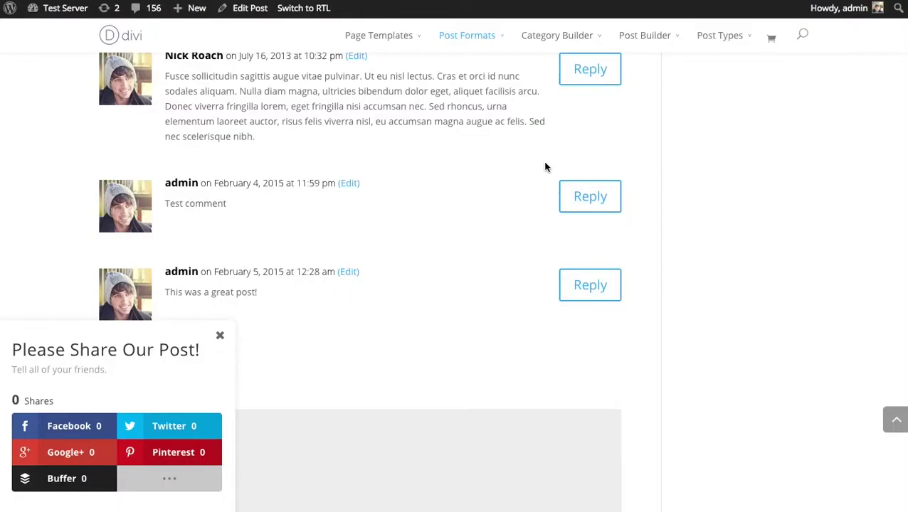
Reload the post page and check the custom colors on the fly-in's share buttons
{"action": "key", "text": "ctrl+r"}
{"action": "scroll", "coordinate": [523, 118], "scroll_direction": "down", "scroll_amount": 2}
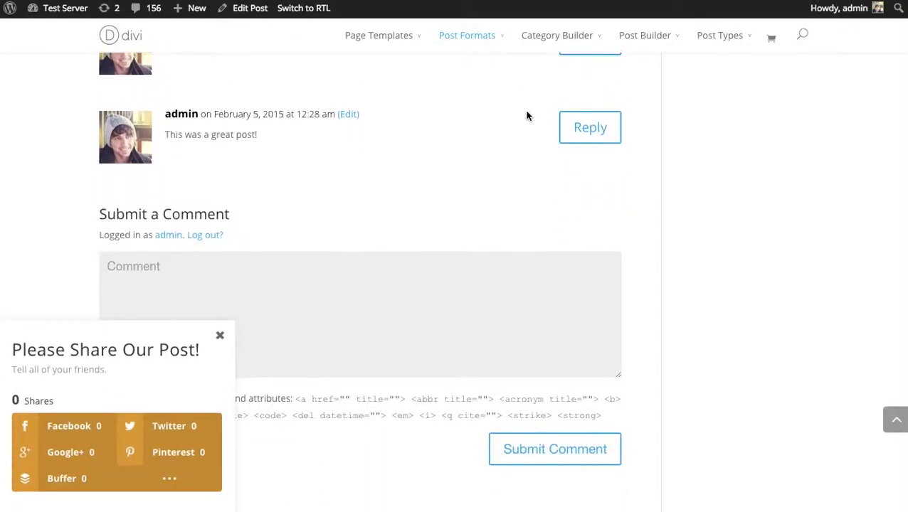
{"action": "scroll", "coordinate": [528, 115], "scroll_direction": "up", "scroll_amount": 2}
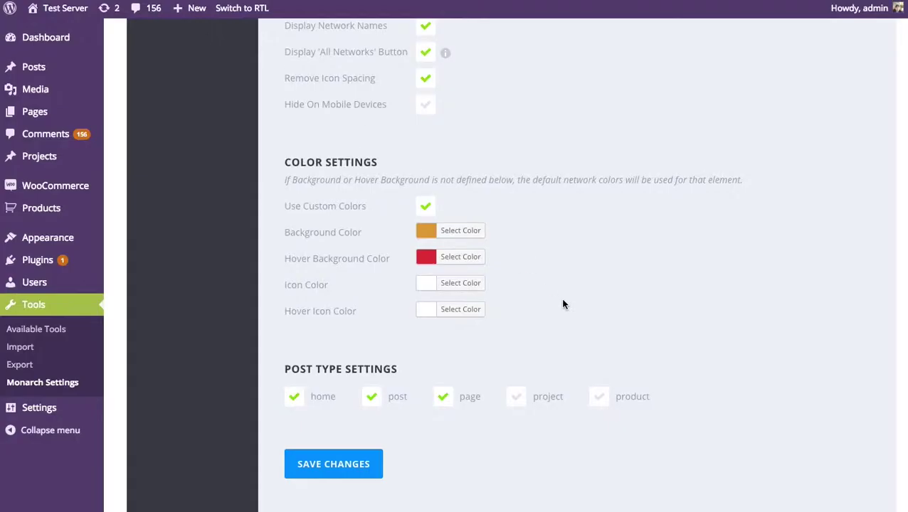
Set the fly-in's background color and hover background color to light gray
{"action": "left_click", "coordinate": [459, 239]}
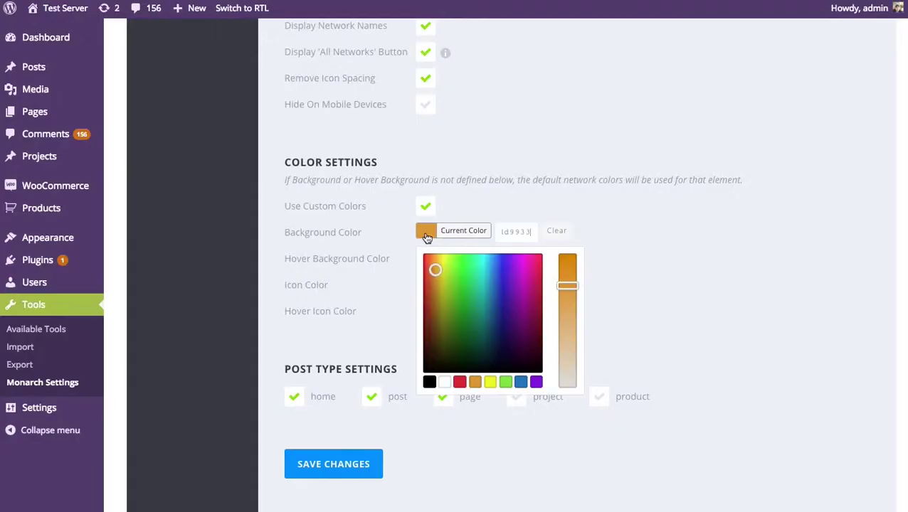
{"action": "left_click", "coordinate": [568, 379]}
{"action": "left_click", "coordinate": [459, 297]}
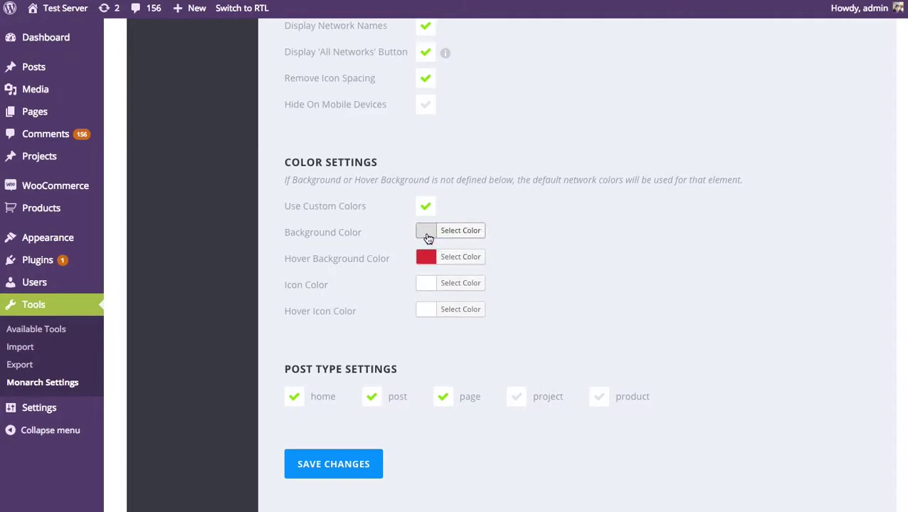
{"action": "left_click", "coordinate": [460, 257]}
{"action": "left_click", "coordinate": [567, 389]}
{"action": "left_click", "coordinate": [657, 354]}
Set the fly-in's icon color and hover icon color to black
{"action": "left_click", "coordinate": [434, 289]}
{"action": "left_click", "coordinate": [429, 435]}
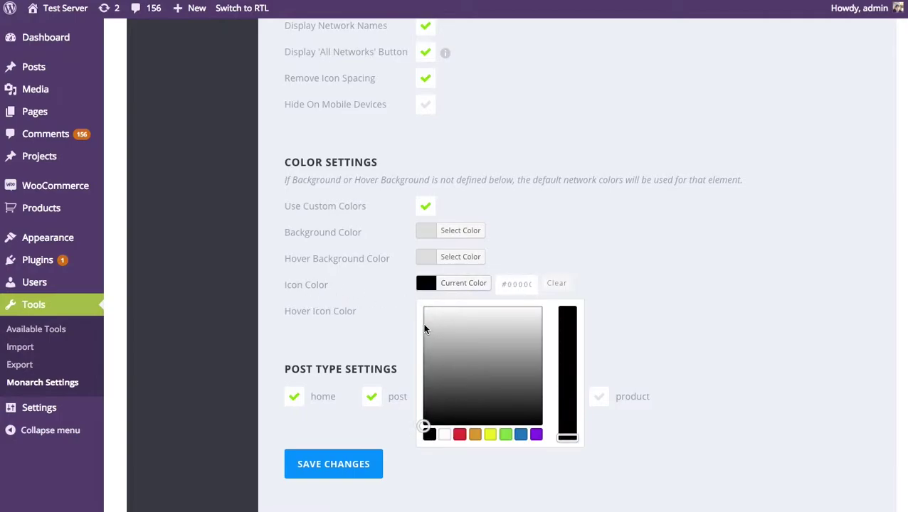
{"action": "left_click", "coordinate": [426, 311]}
{"action": "left_click", "coordinate": [429, 461]}
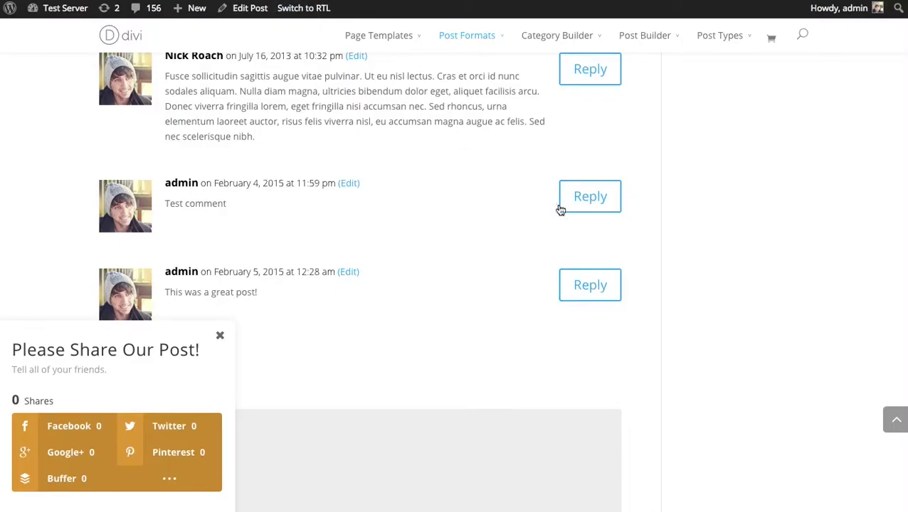
Reload the post page to check the fly-in's new colors, and close the open color picker in the Monarch settings
{"action": "left_click", "coordinate": [559, 201]}
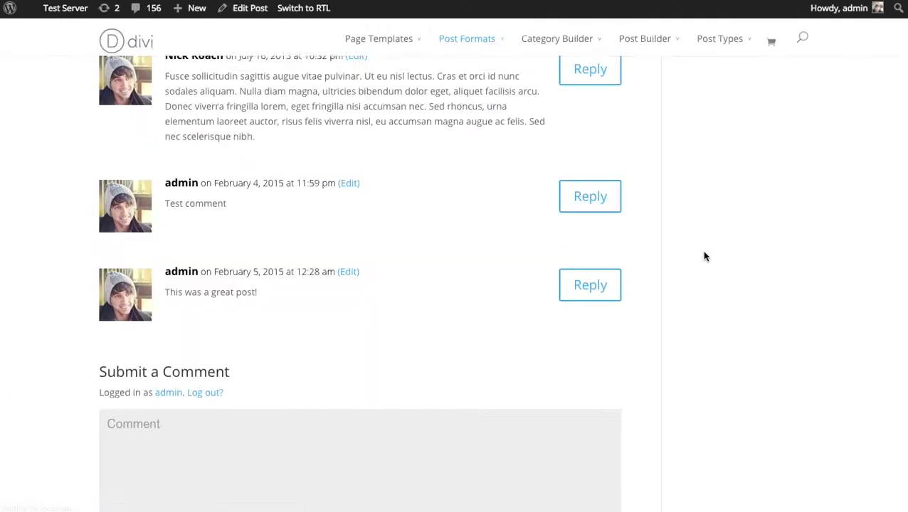
{"action": "scroll", "coordinate": [704, 253], "scroll_direction": "down", "scroll_amount": 3}
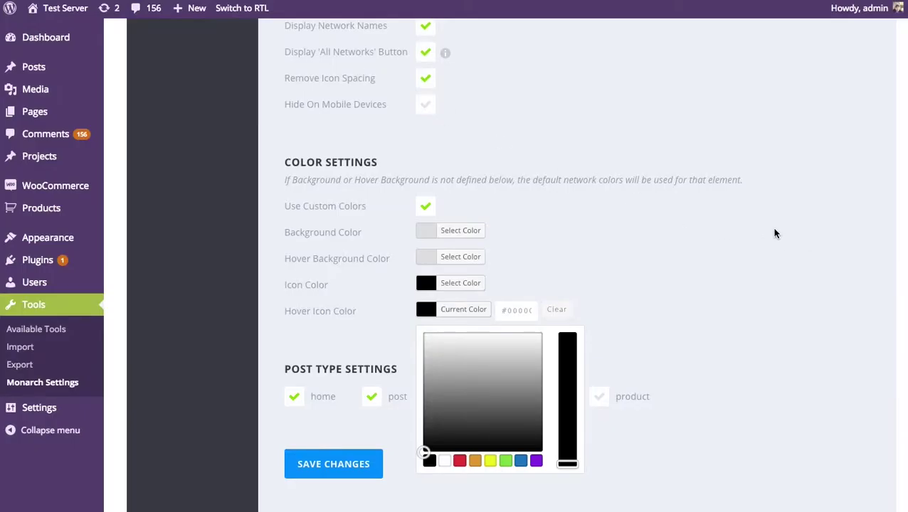
{"action": "left_click", "coordinate": [779, 227]}
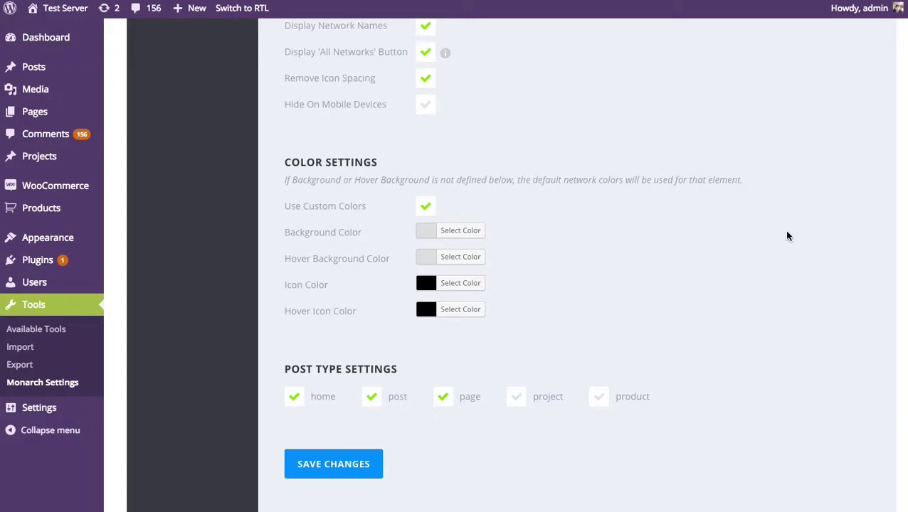
Try switching the product, page, post and home post types on and off for the fly-in
{"action": "left_click", "coordinate": [599, 400]}
{"action": "left_click", "coordinate": [442, 400]}
{"action": "left_click", "coordinate": [598, 399]}
{"action": "left_click", "coordinate": [367, 403]}
{"action": "left_click", "coordinate": [293, 406]}
{"action": "left_click", "coordinate": [294, 397]}
{"action": "left_click", "coordinate": [373, 401]}
{"action": "scroll", "coordinate": [690, 322], "scroll_direction": "up", "scroll_amount": 10}
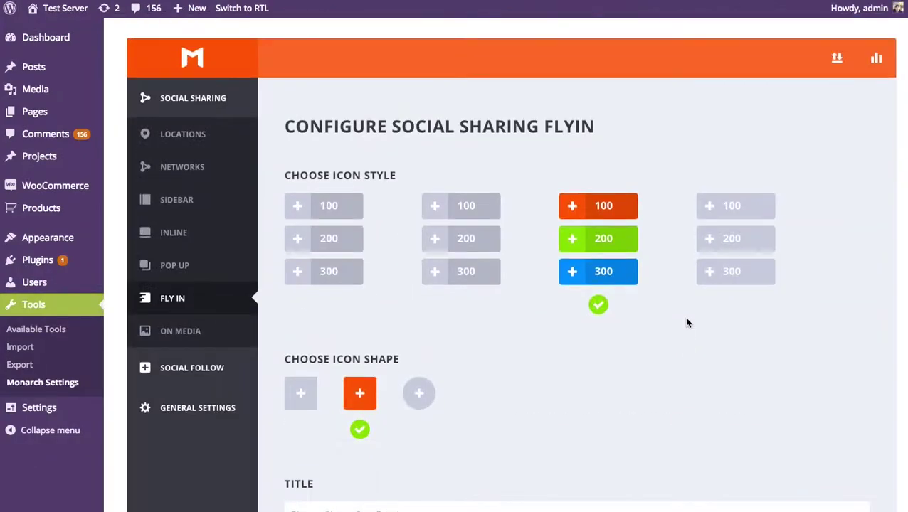